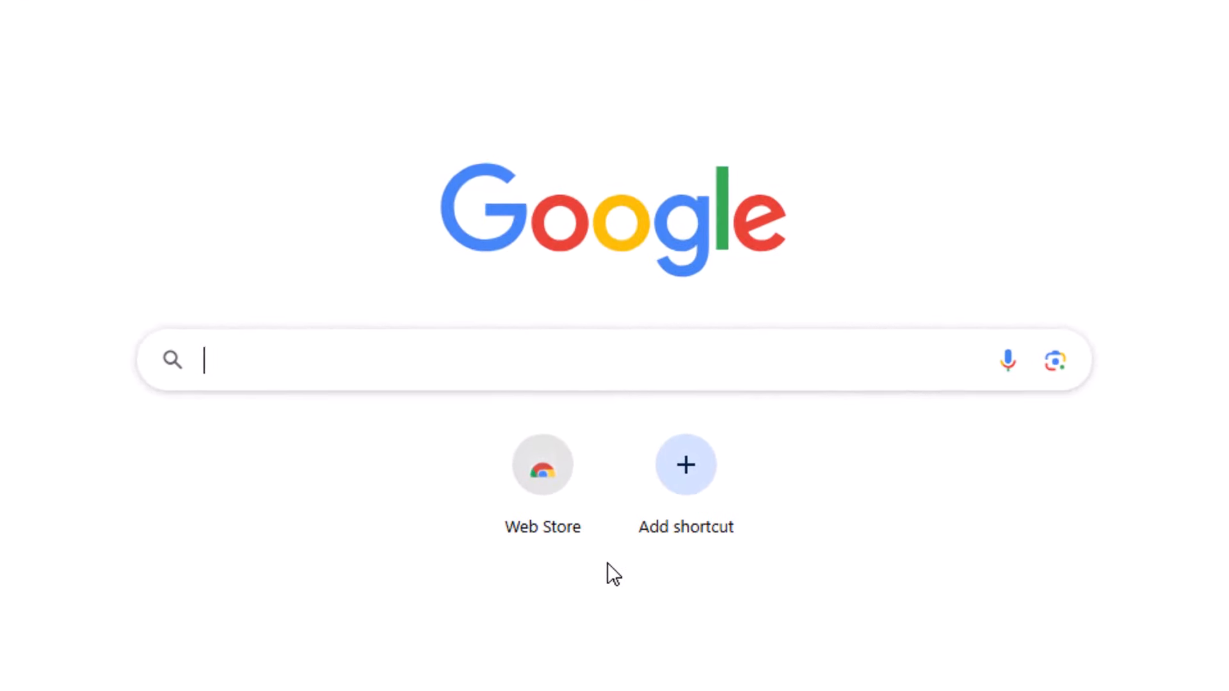
Search Google for "download unity hub" and go to Unity's official download page at unity.com/download
type("Download")
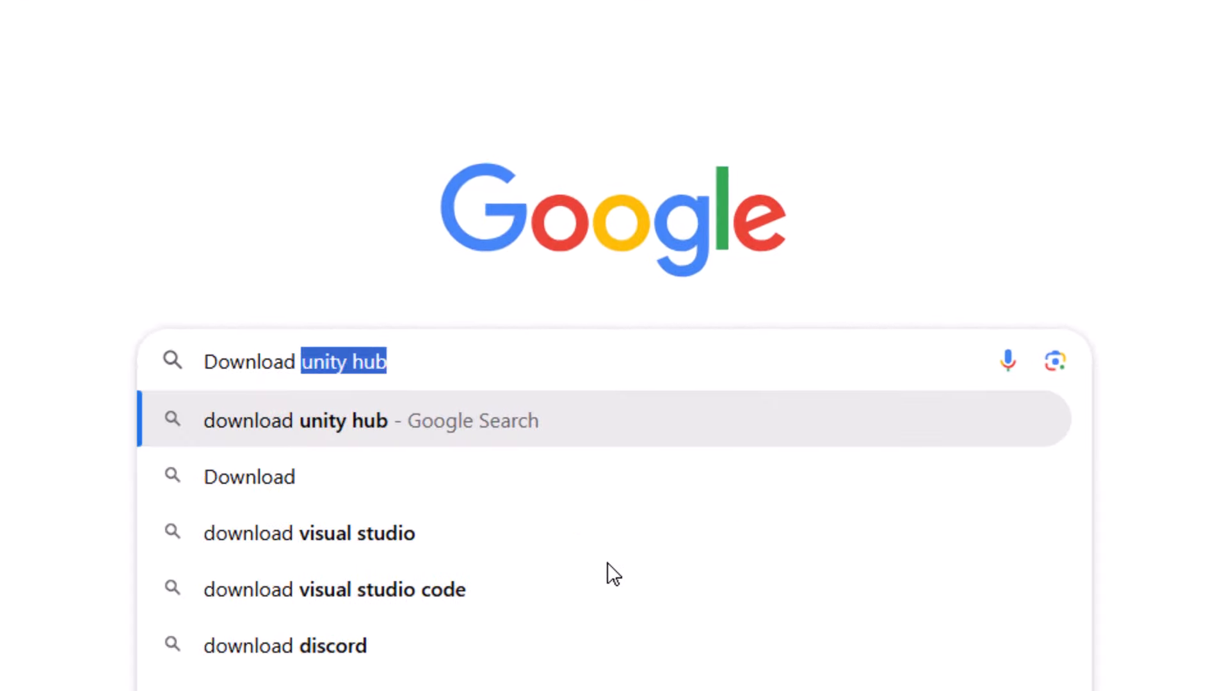
key("Right")
key("Return")
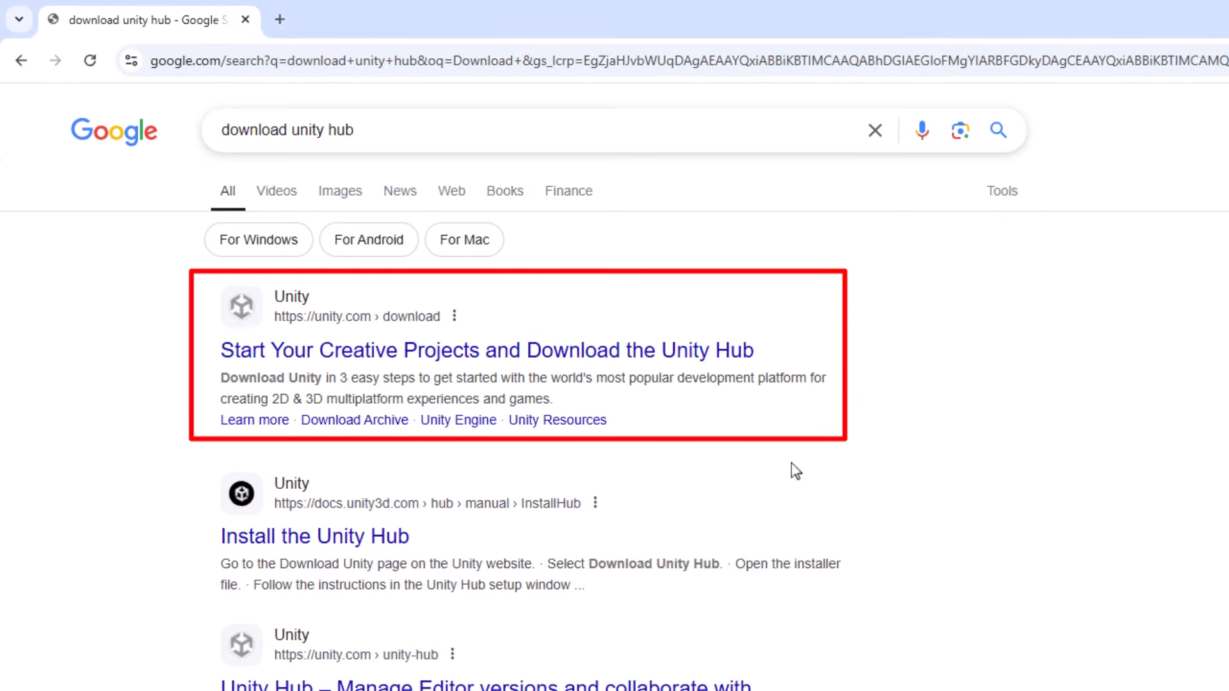
left_click(496, 352)
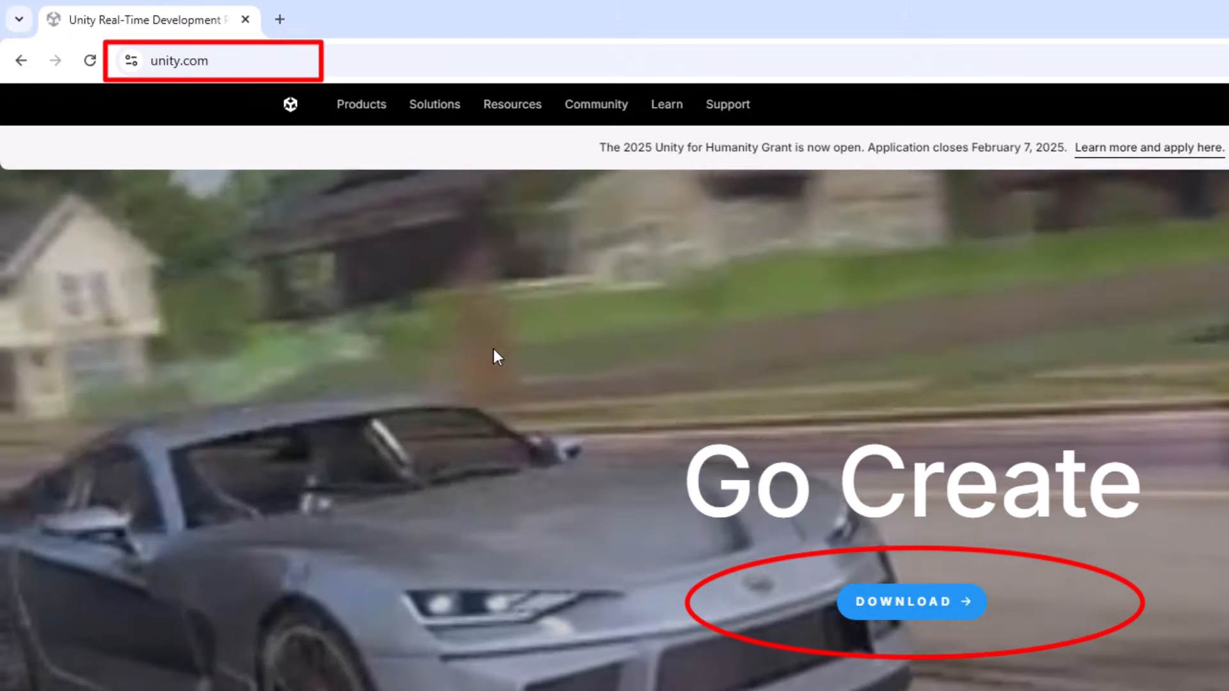
left_click(877, 612)
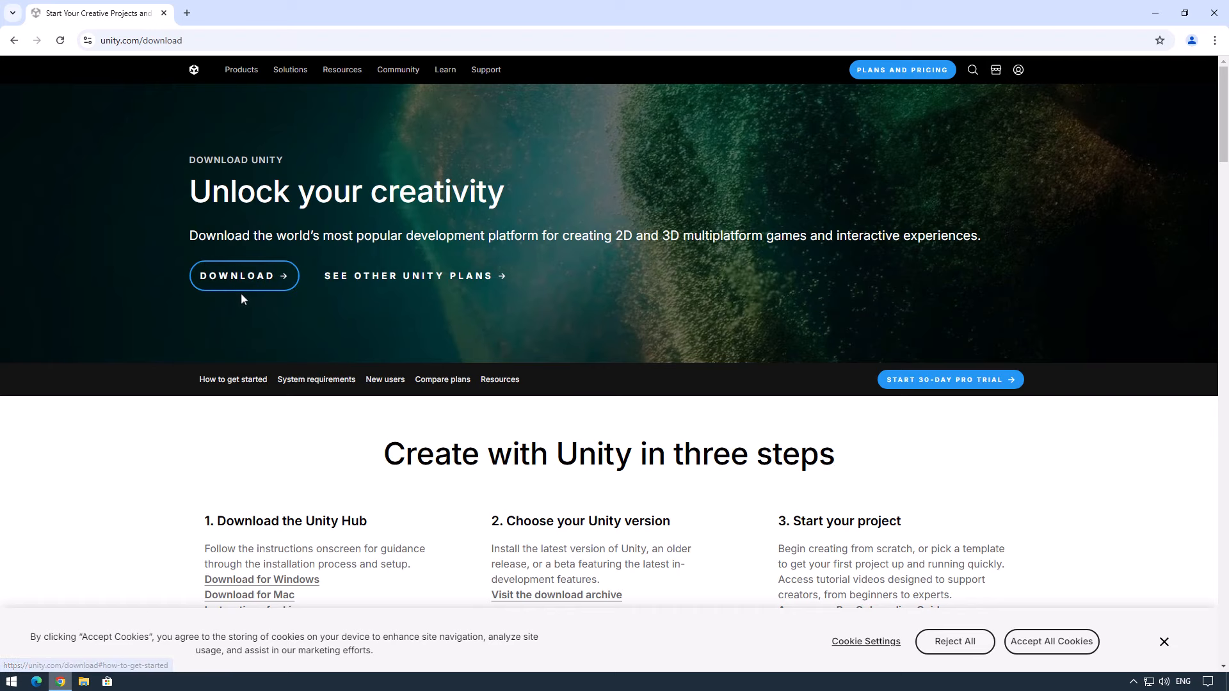
Download the Unity Hub installer from Unity's download page and show the downloaded file in its folder
scroll(240, 294, "down", 2)
scroll(241, 325, "down", 1)
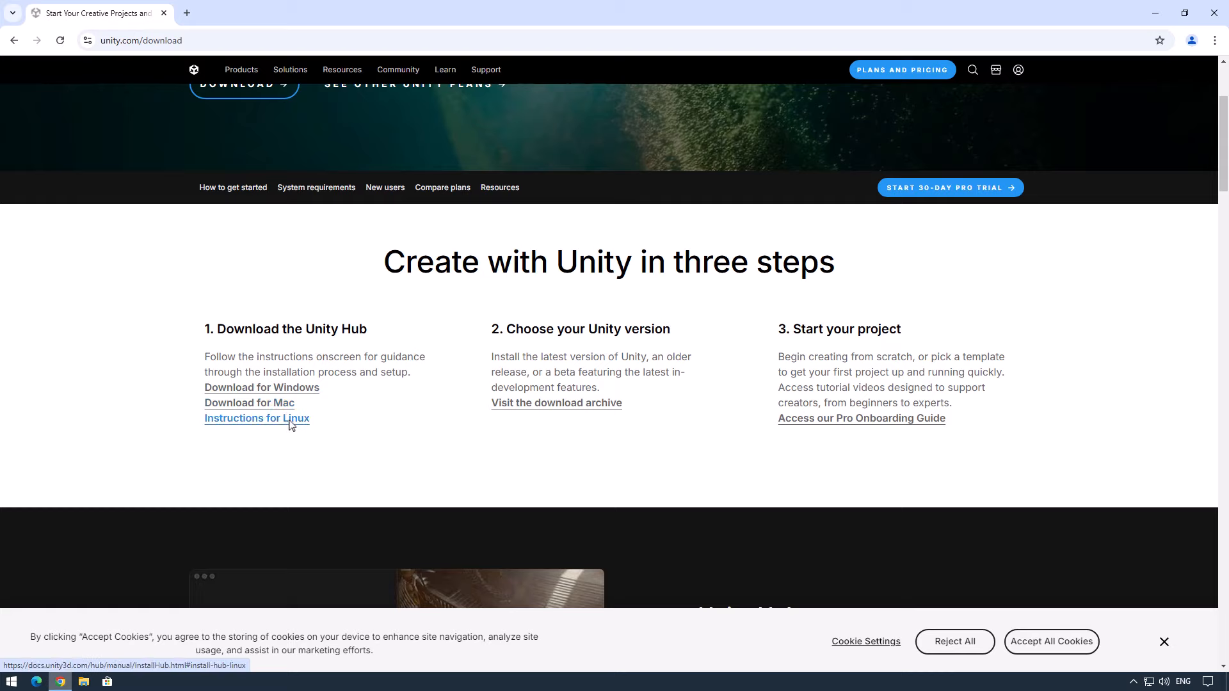
scroll(290, 425, "up", 3)
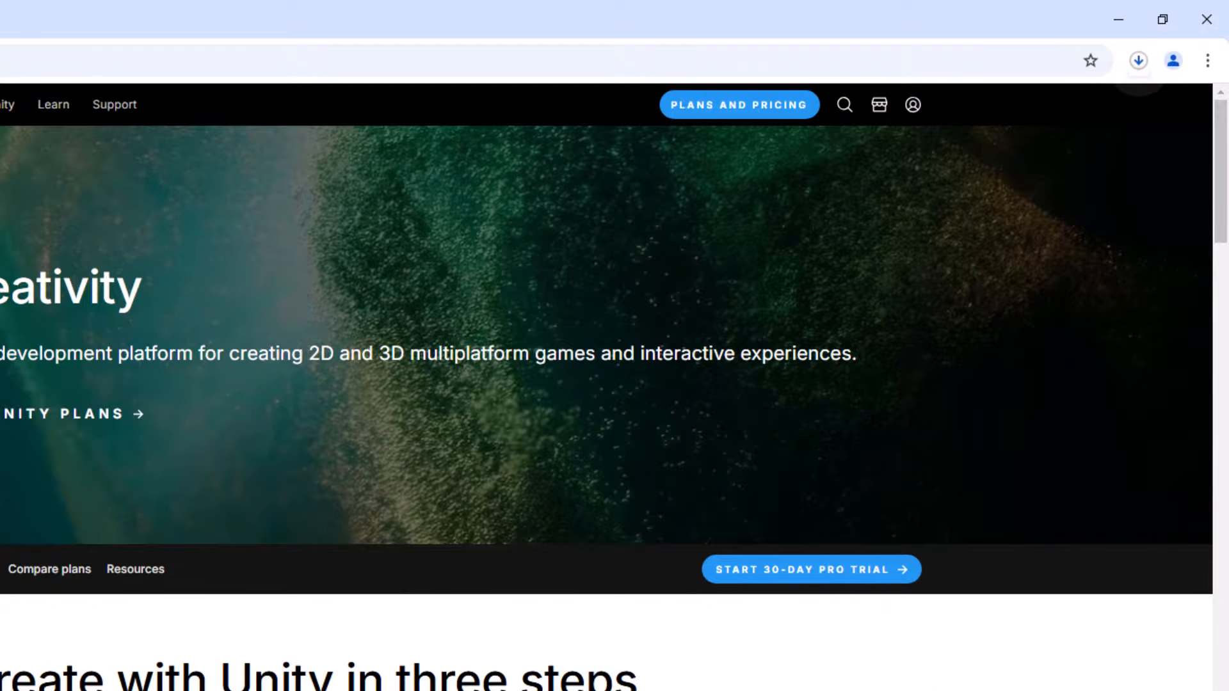
left_click(1138, 62)
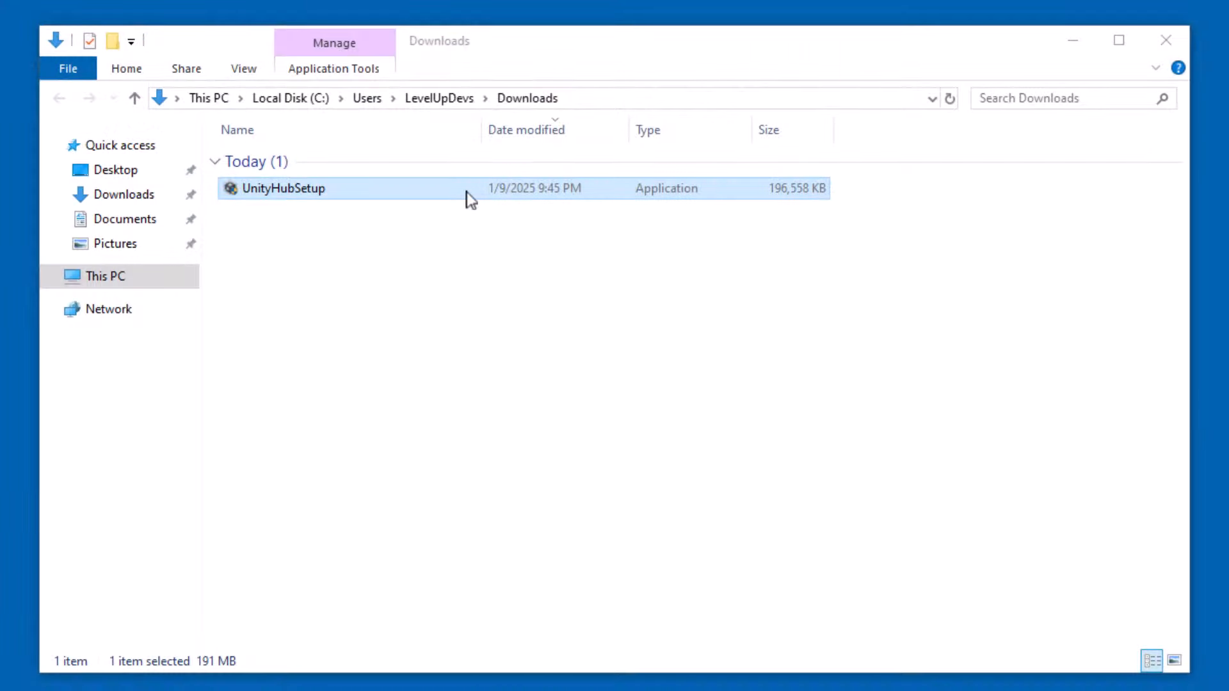
Install Unity Hub from UnityHubSetup into C:\Program Files\Unity Hub, launching it on completion, and close the Downloads folder
double_click(467, 192)
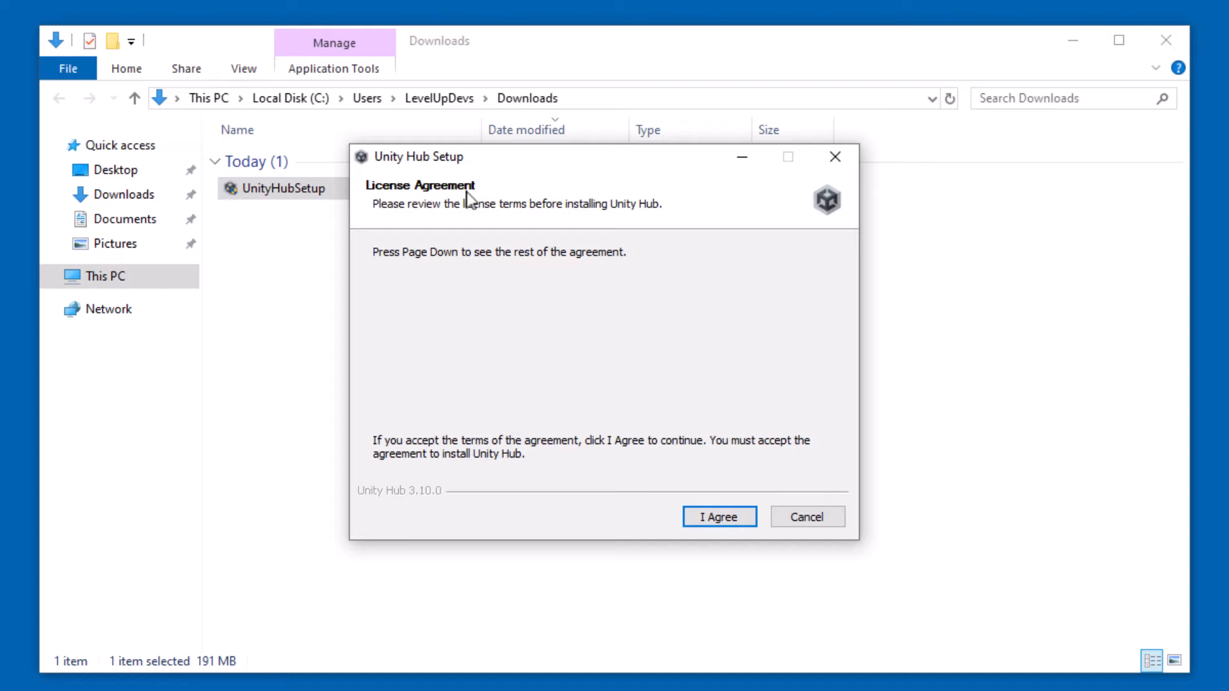
left_click(736, 518)
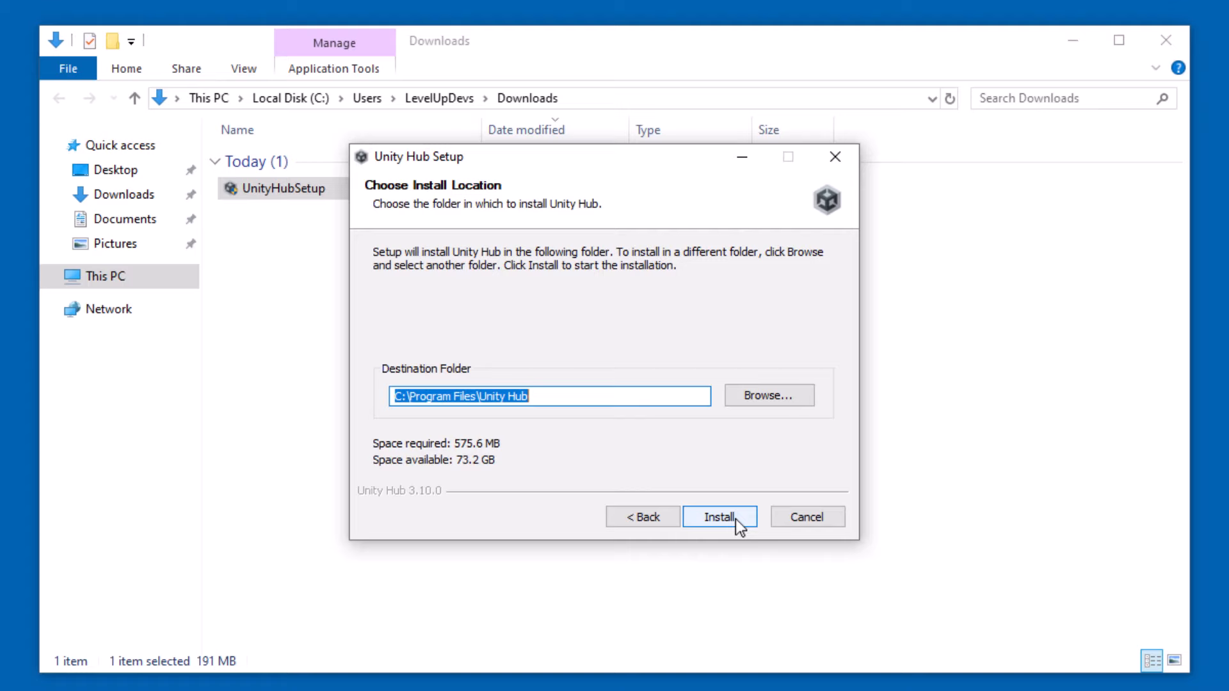
left_click(736, 520)
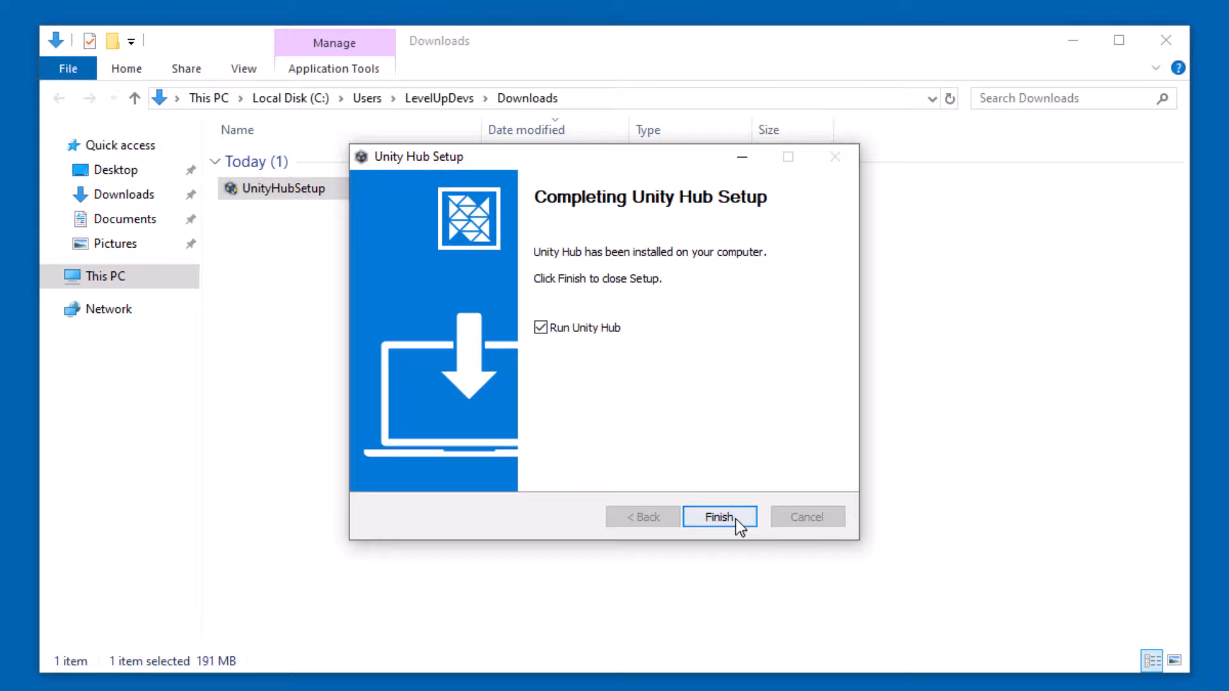
left_click(720, 517)
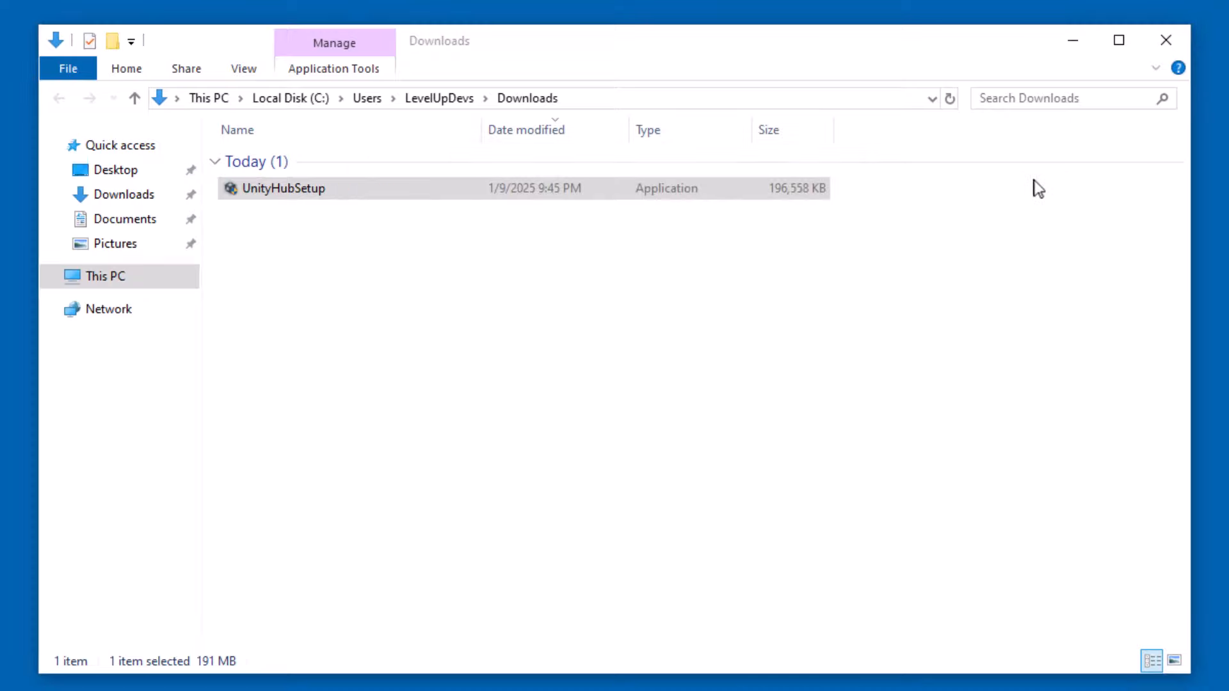
left_click(1165, 39)
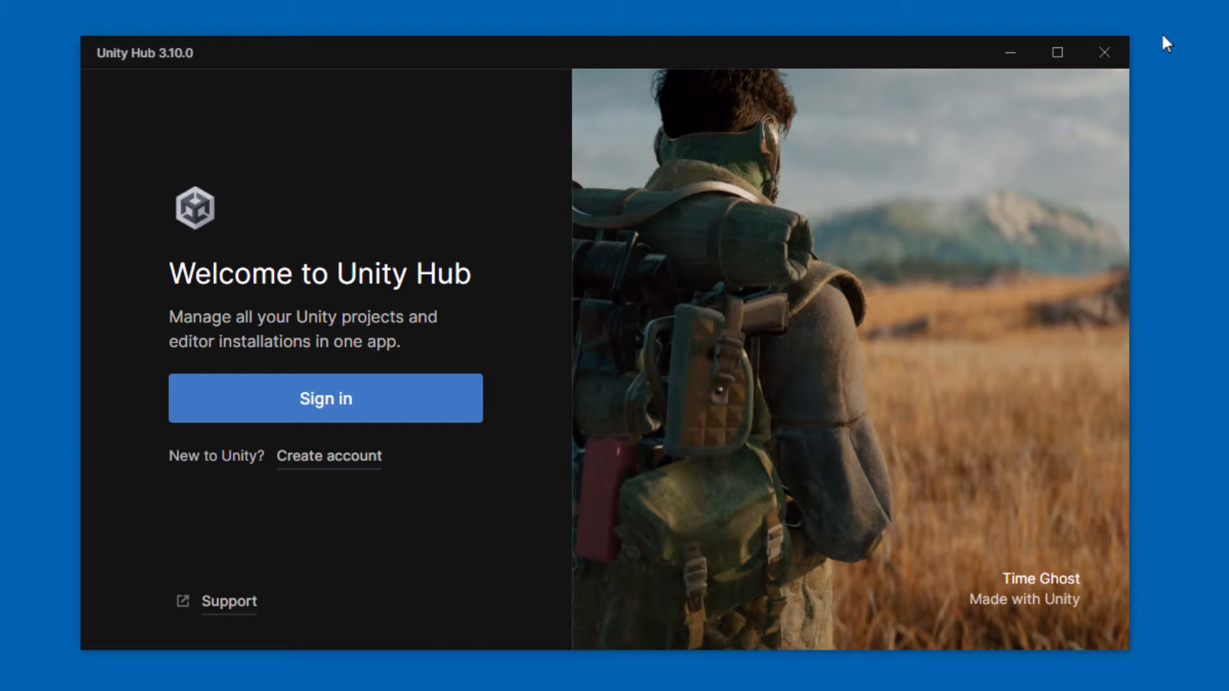
Sign in to Unity Hub, skipping the suggested editor installation and agreeing to the Unity Personal license terms
left_click(446, 391)
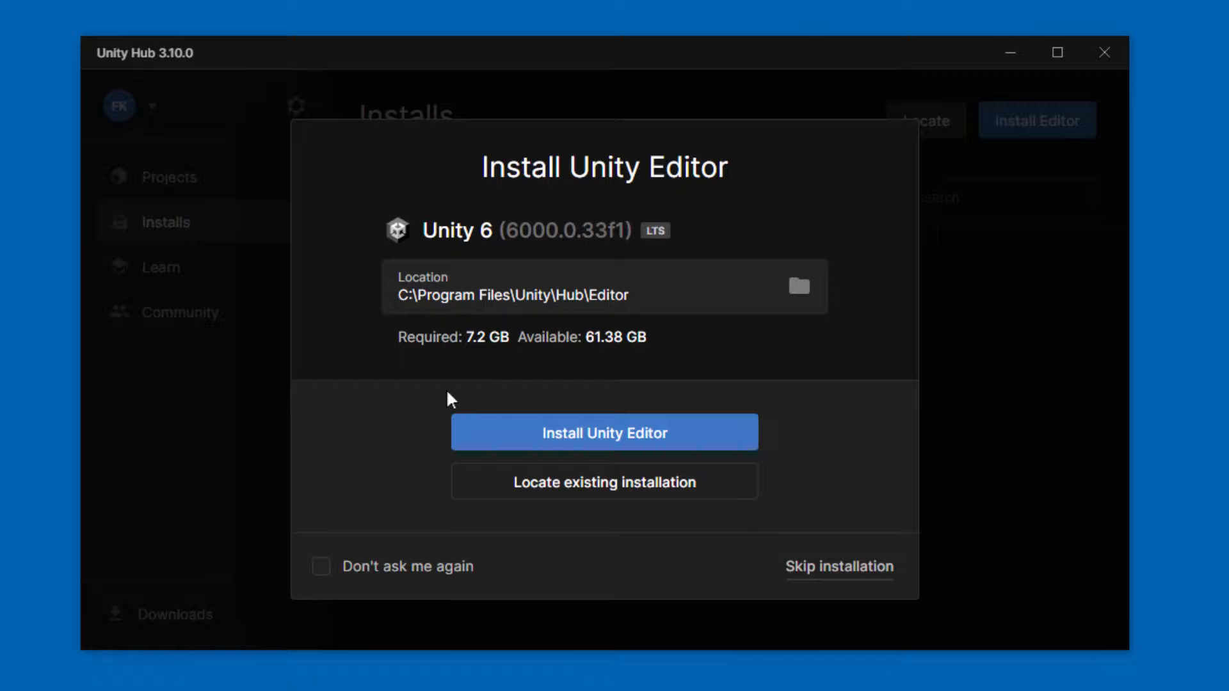
left_click(845, 566)
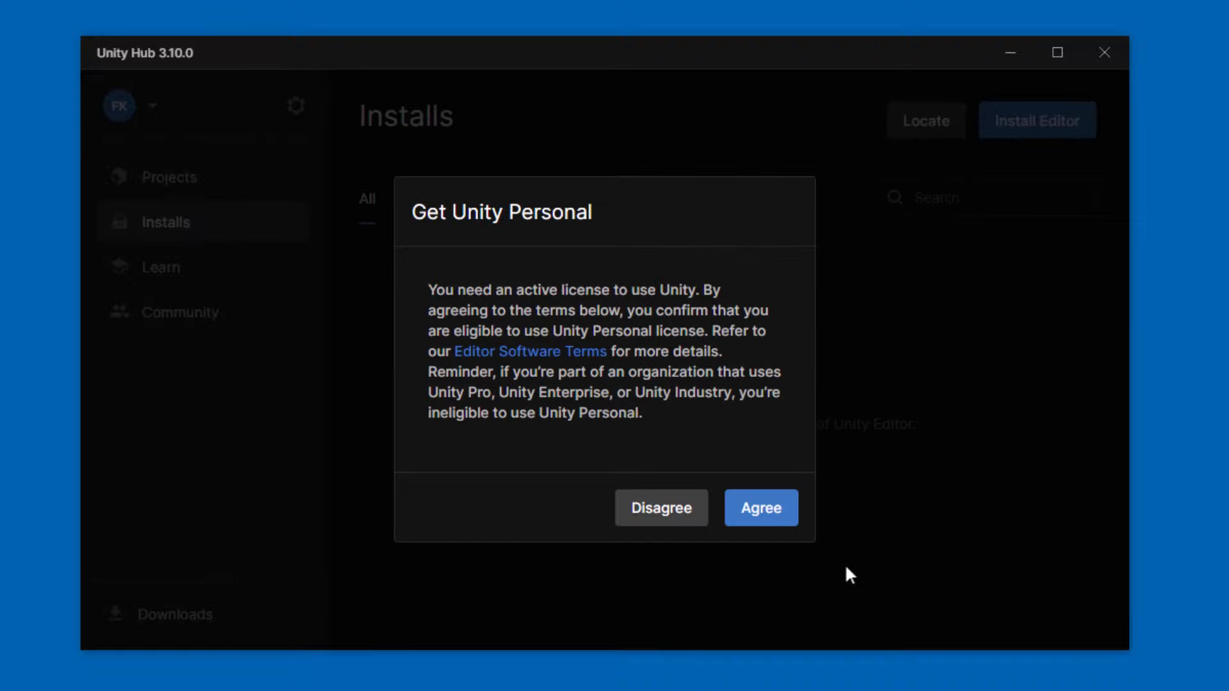
left_click(756, 514)
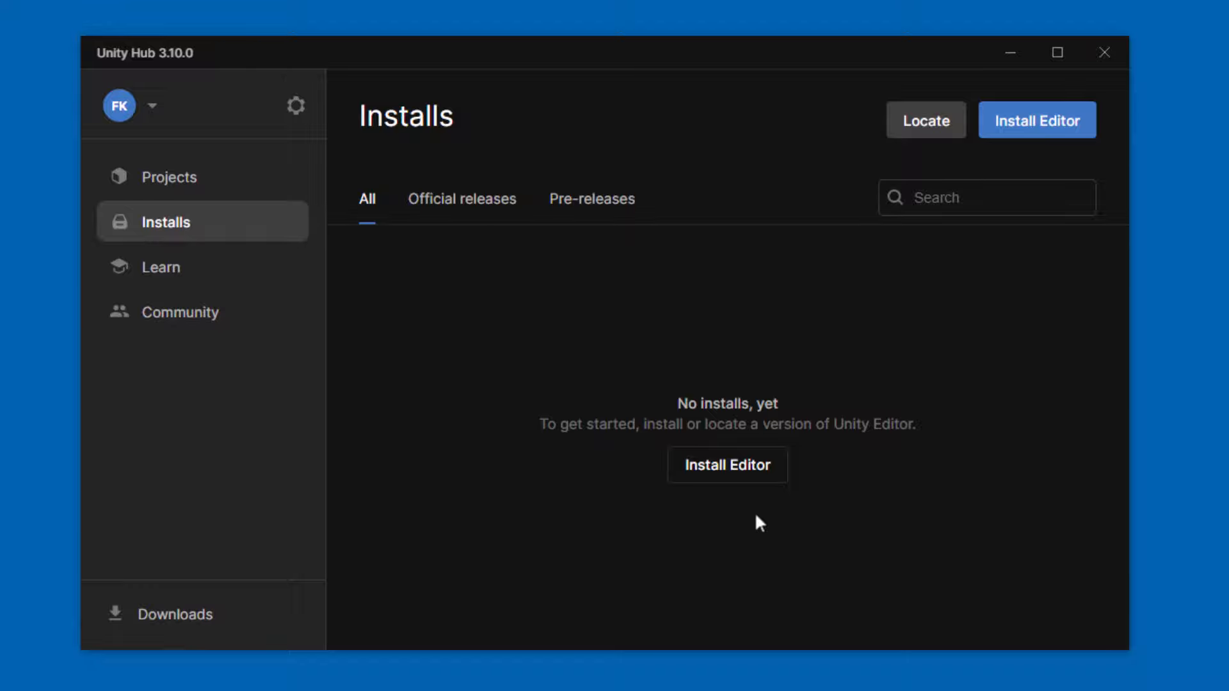
Browse the official, pre-release and archived editor versions and choose Unity 6 (6000.0.33f1) LTS for installation
left_click(725, 477)
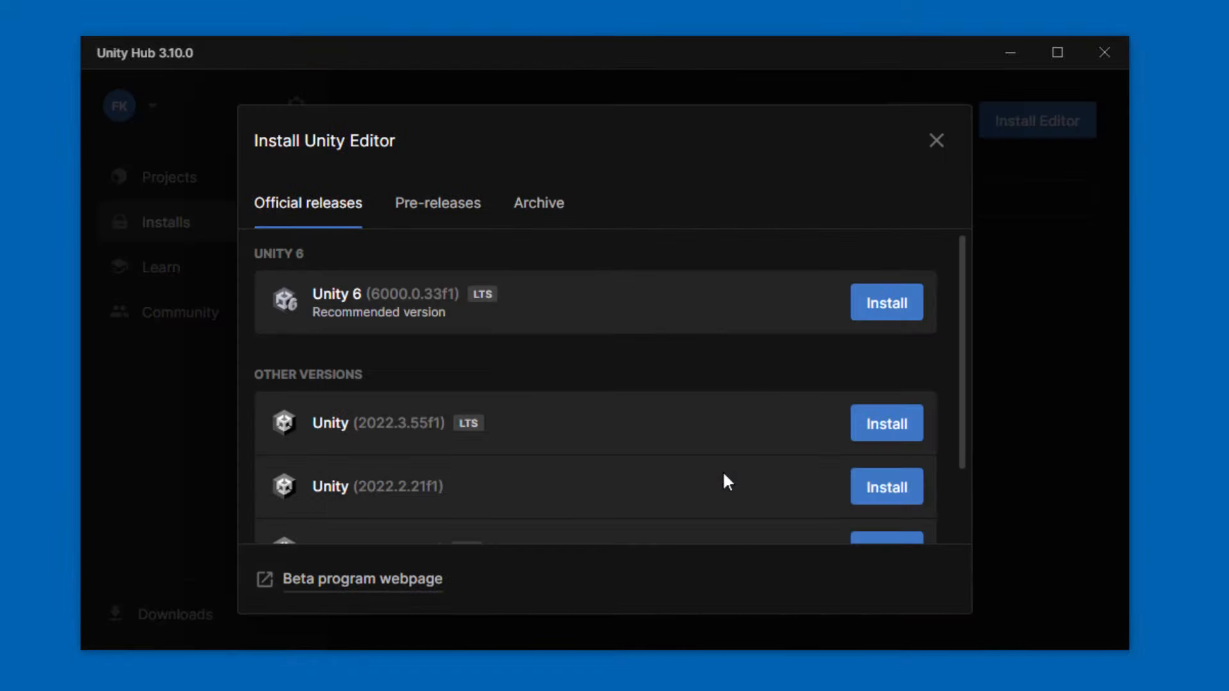
scroll(724, 475, "down", 2)
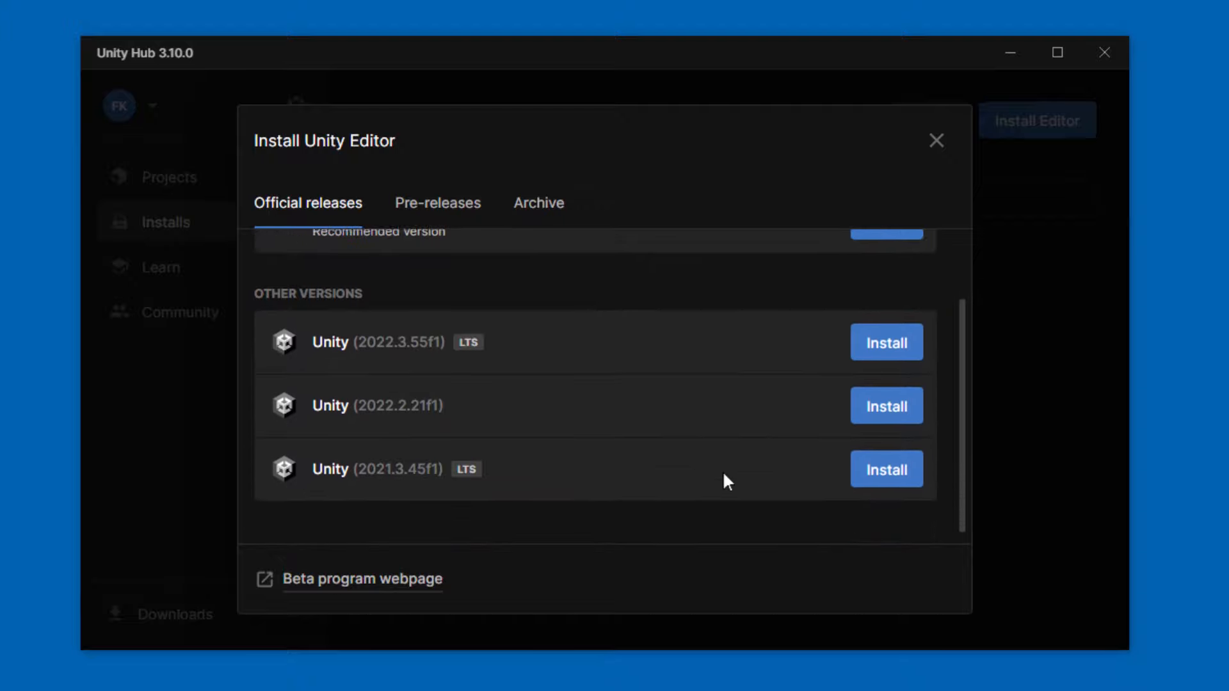
scroll(724, 474, "up", 2)
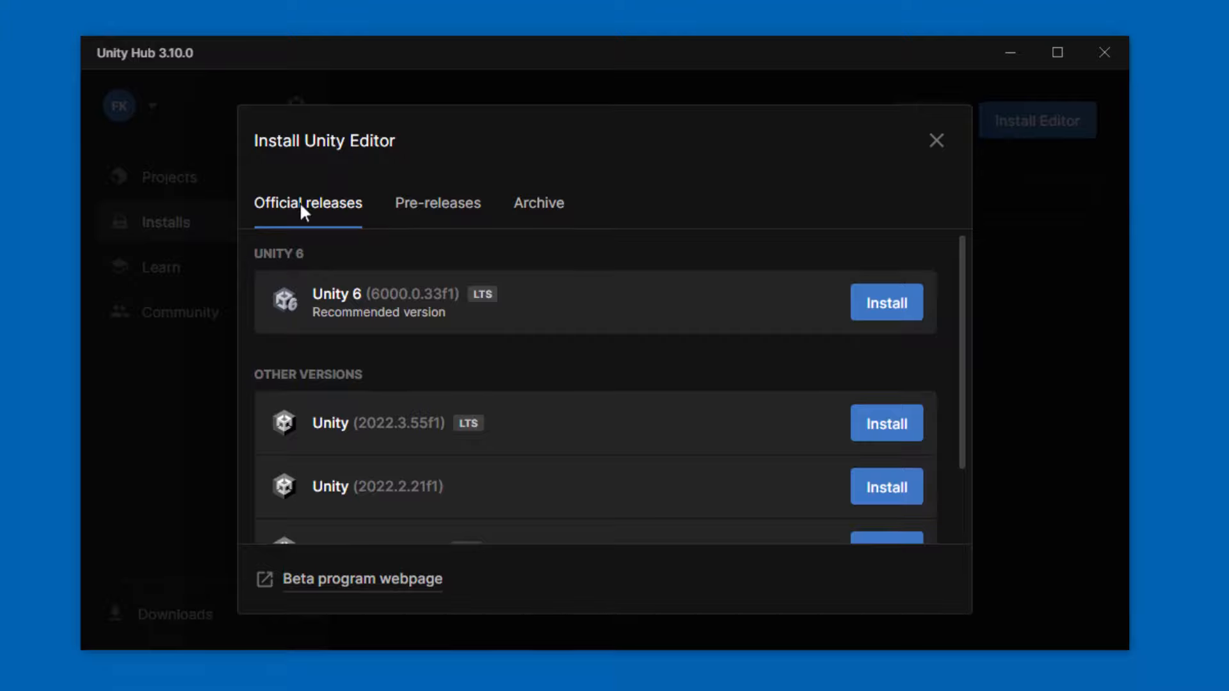
left_click(435, 207)
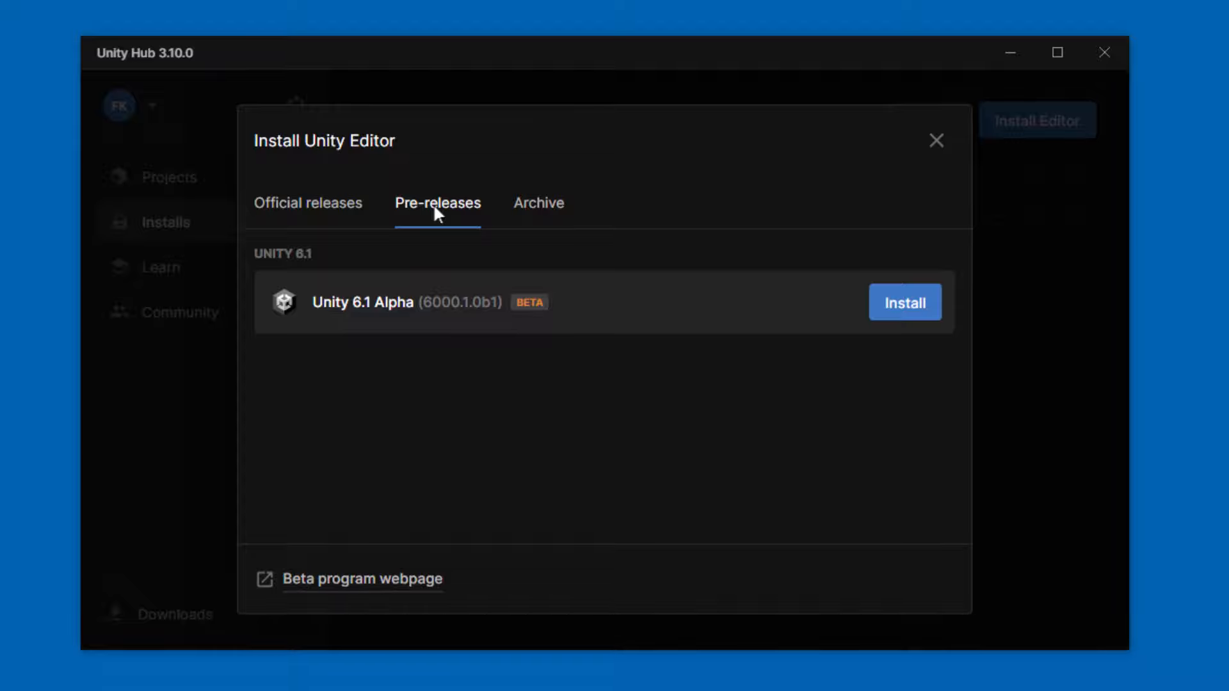
left_click(541, 206)
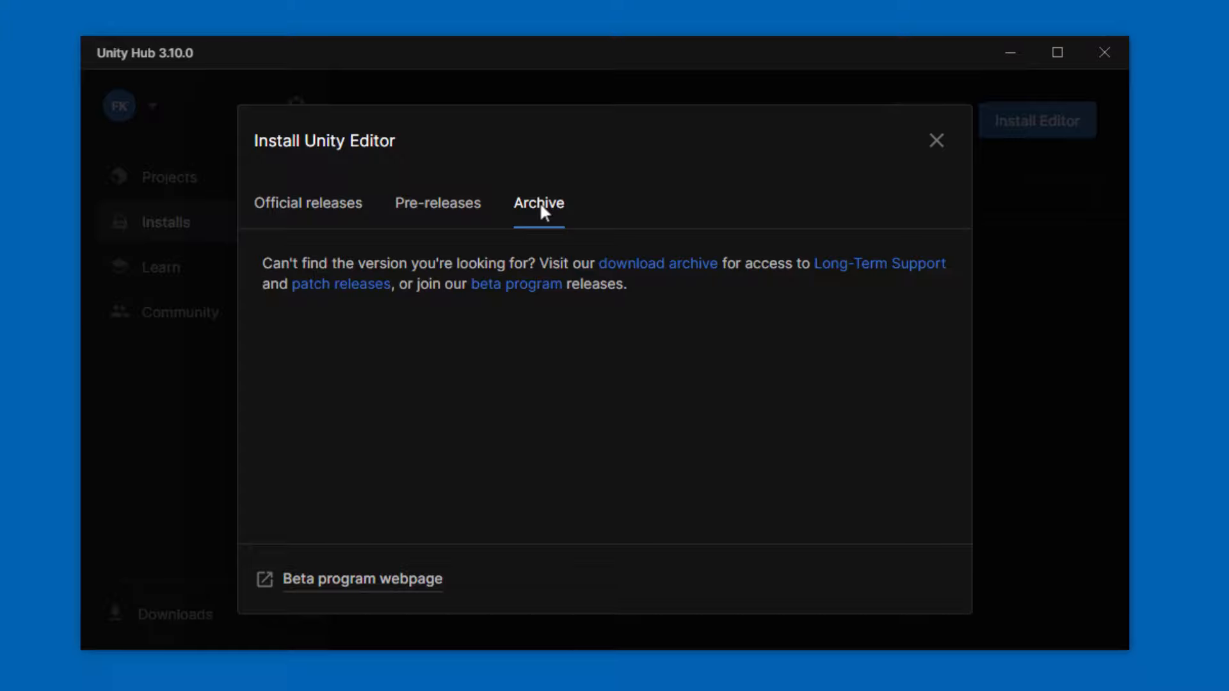
left_click(278, 206)
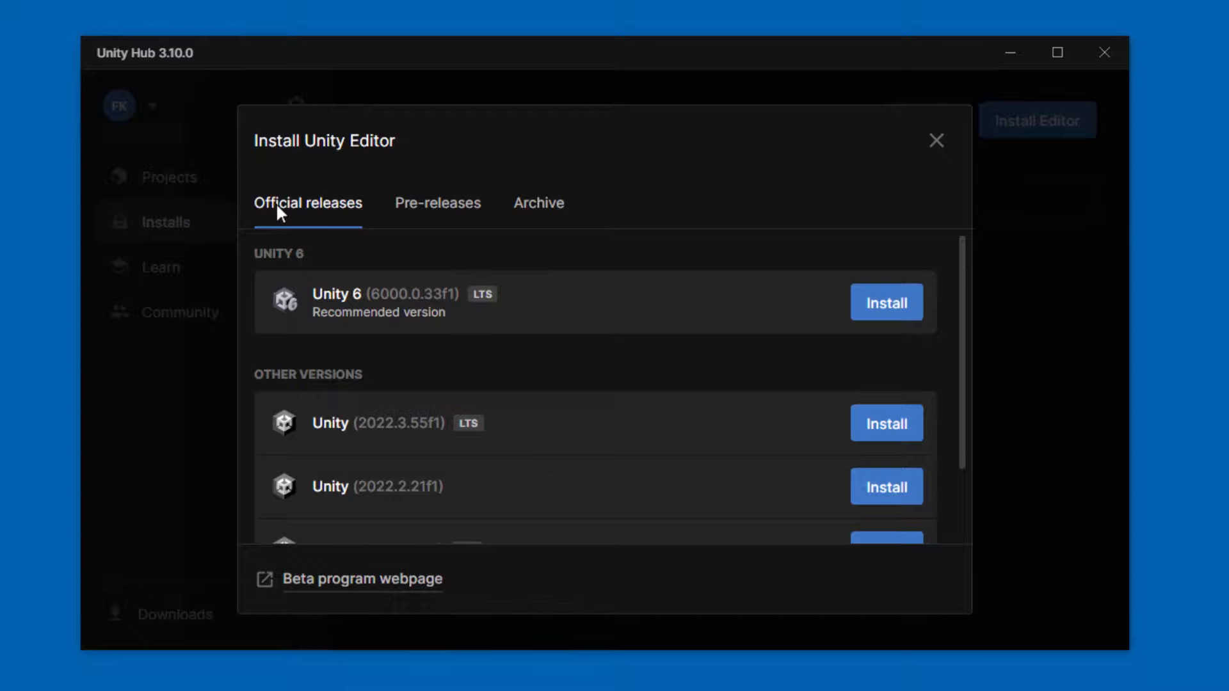
left_click(886, 302)
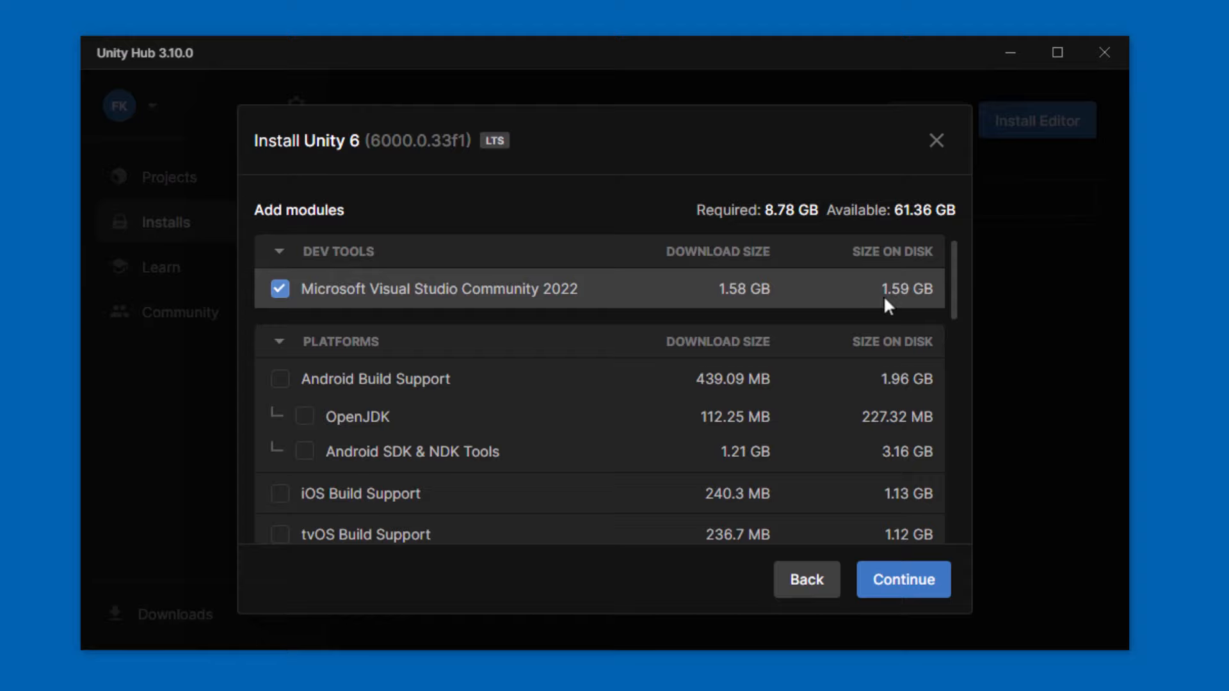
Add Android Build Support with OpenJDK and SDK & NDK Tools, Windows Build Support (IL2CPP) and iOS Build Support to the Unity 6 installation
left_click(280, 380)
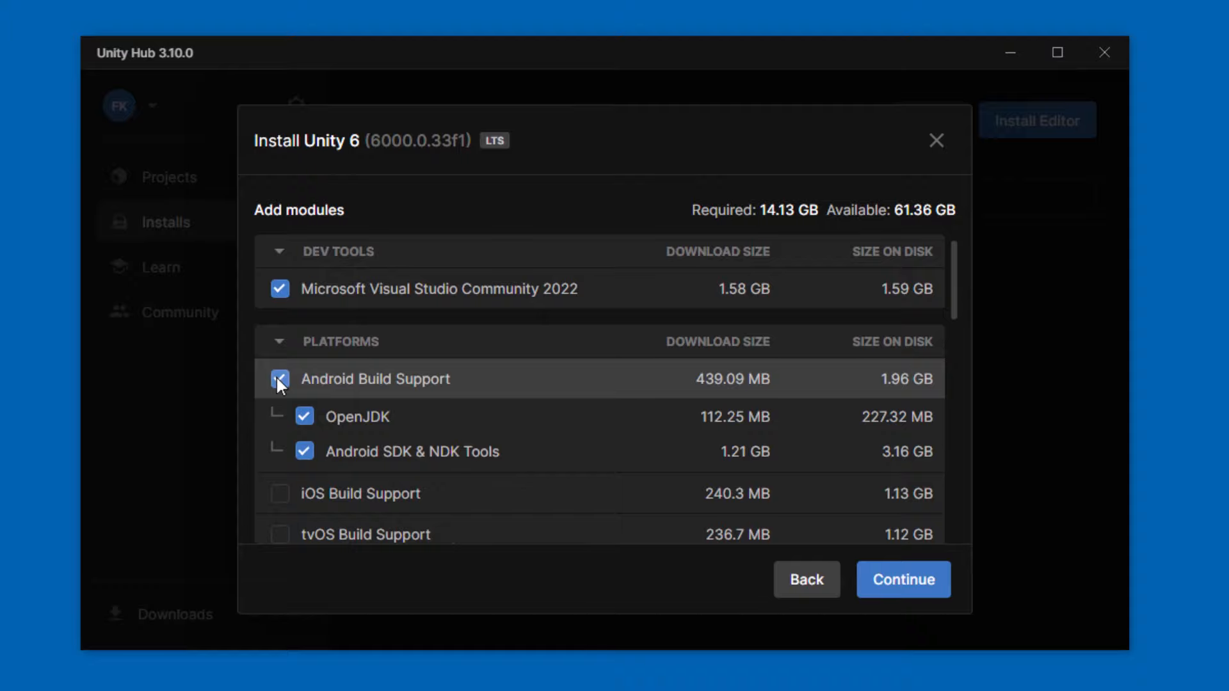
scroll(280, 381, "down", 5)
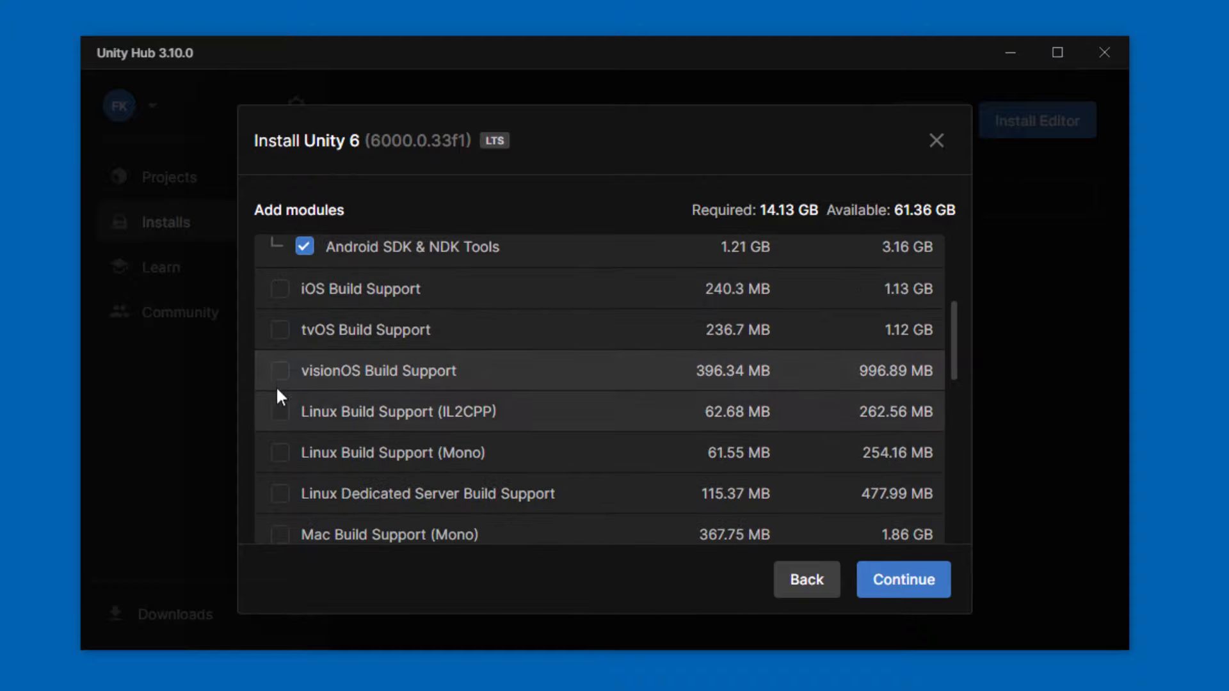
scroll(278, 393, "down", 3)
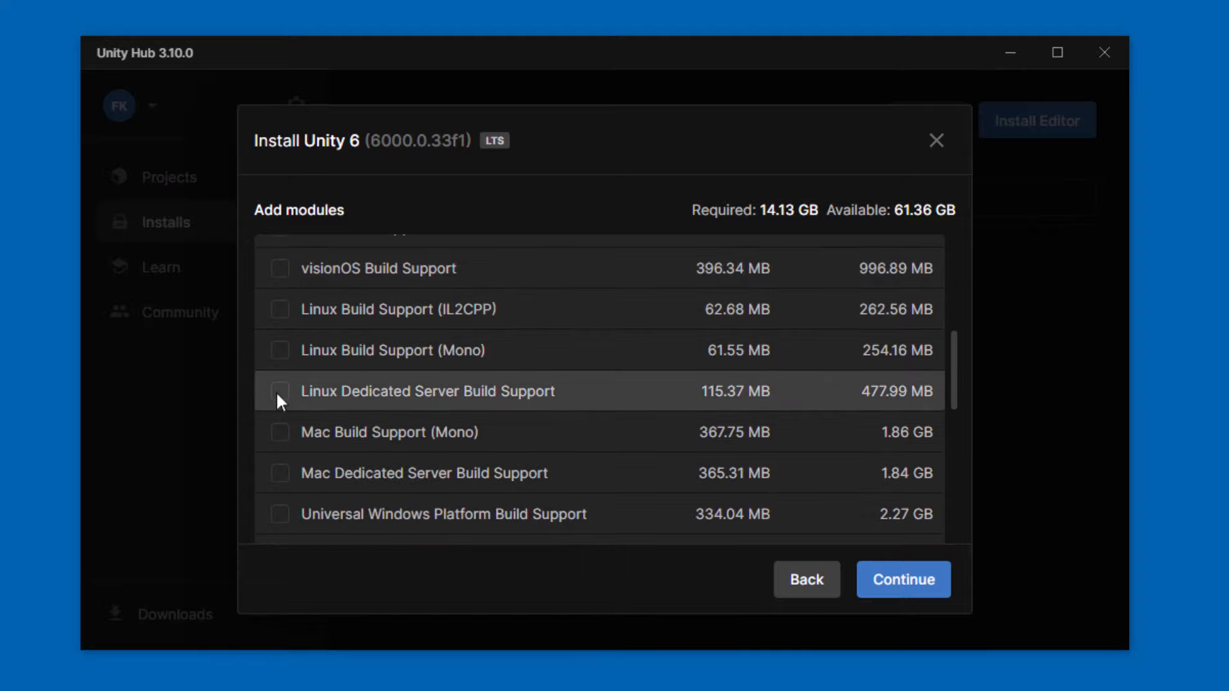
scroll(277, 394, "down", 3)
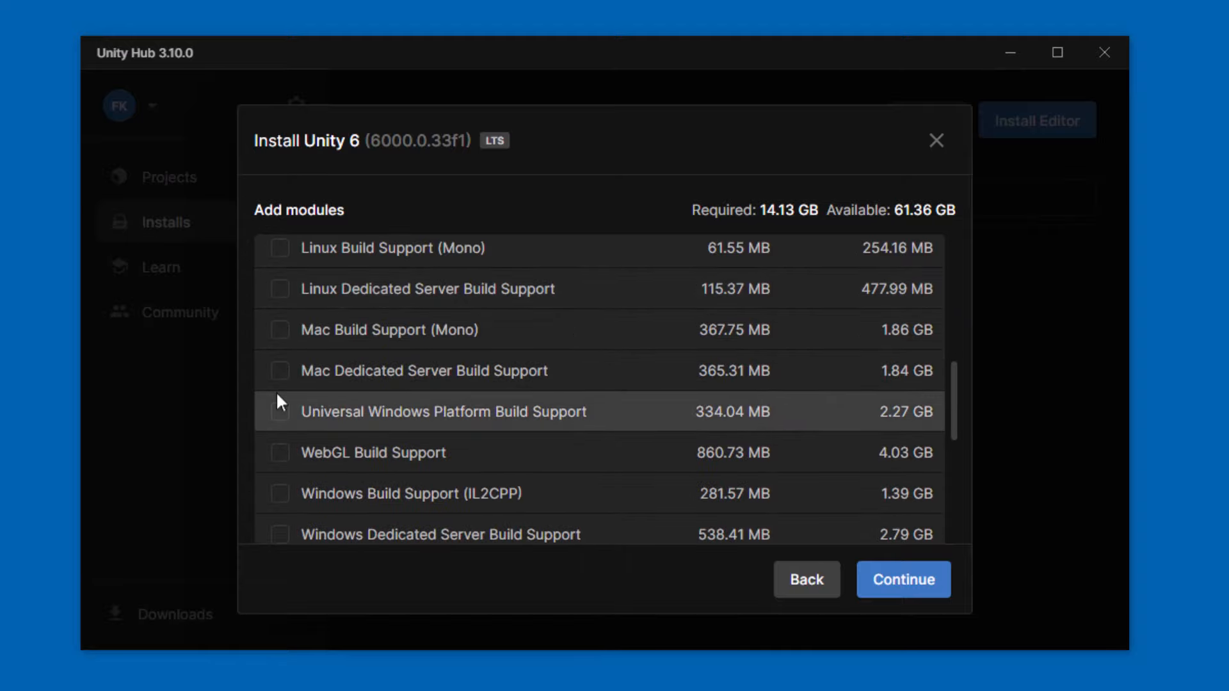
scroll(279, 402, "down", 3)
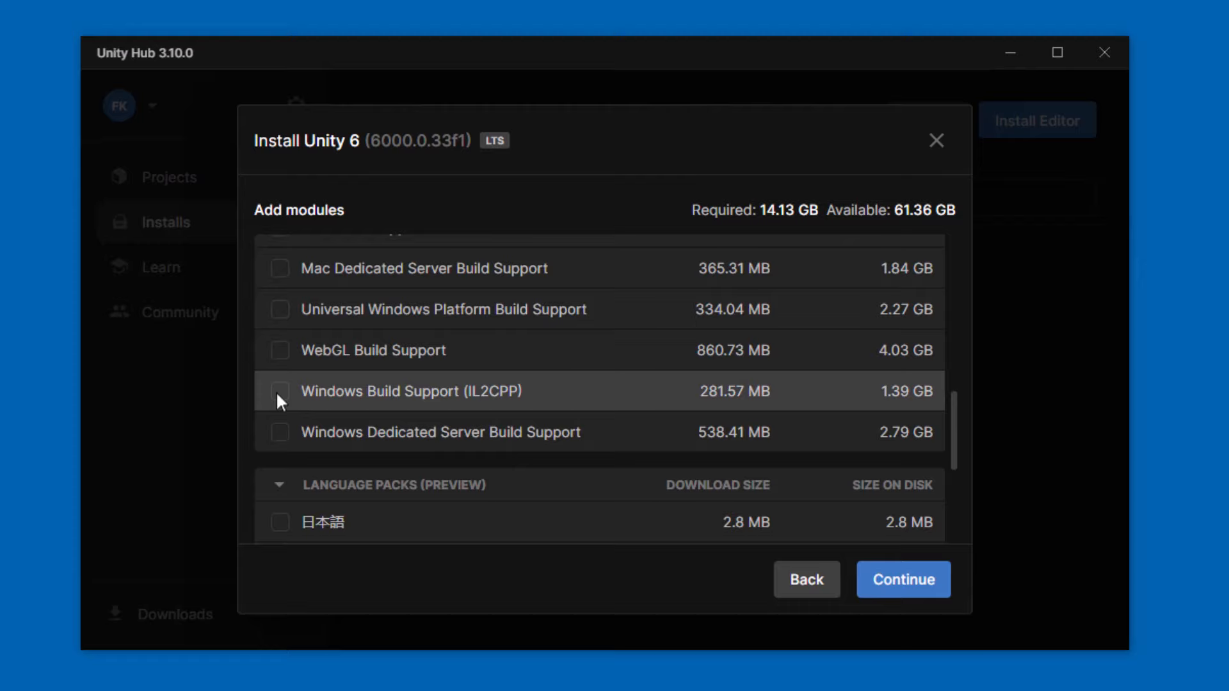
left_click(280, 399)
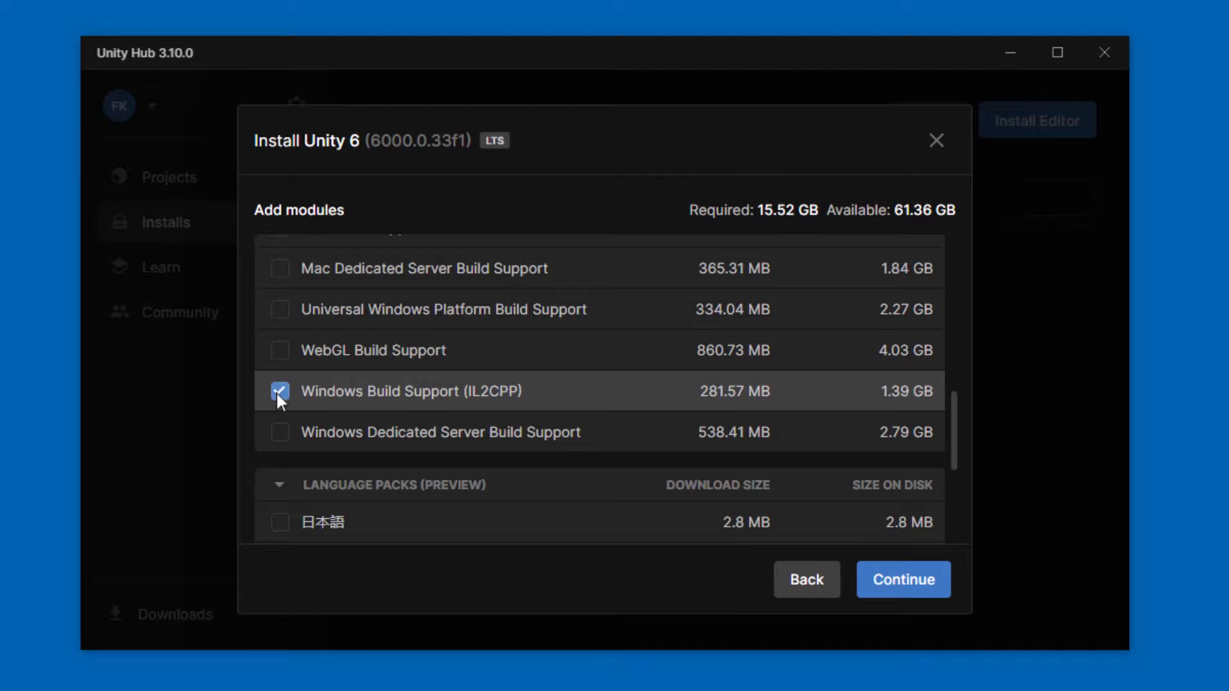
scroll(277, 387, "up", 5)
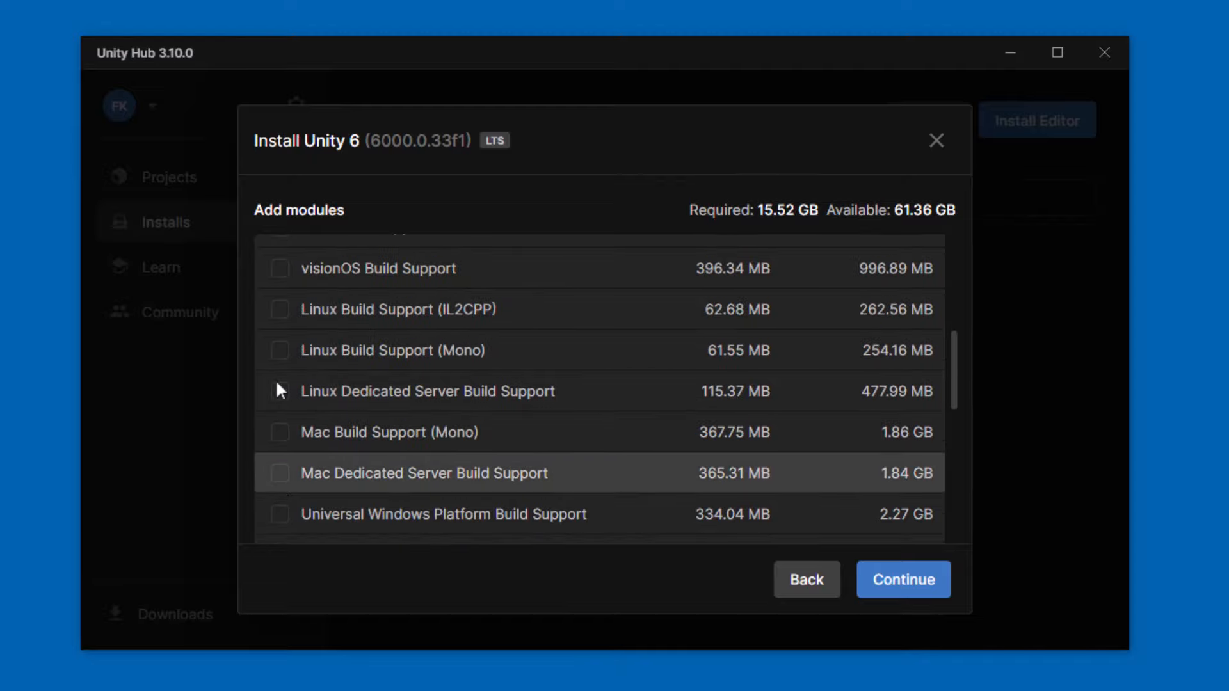
scroll(279, 391, "up", 3)
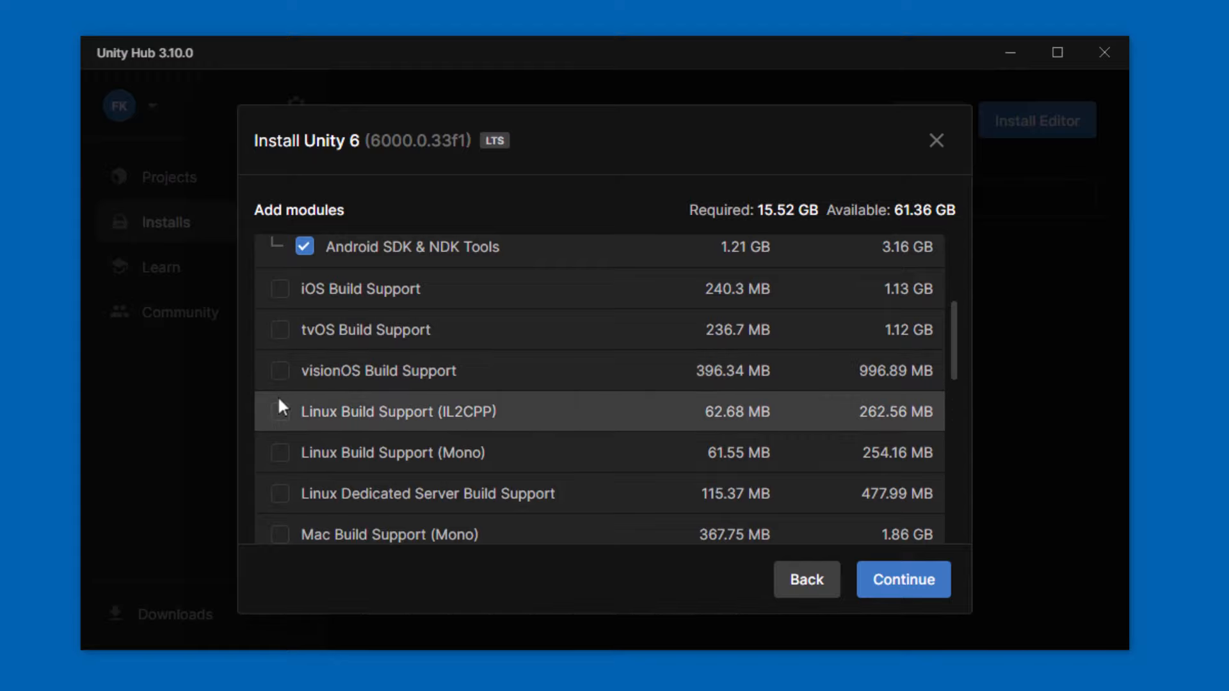
scroll(280, 403, "up", 3)
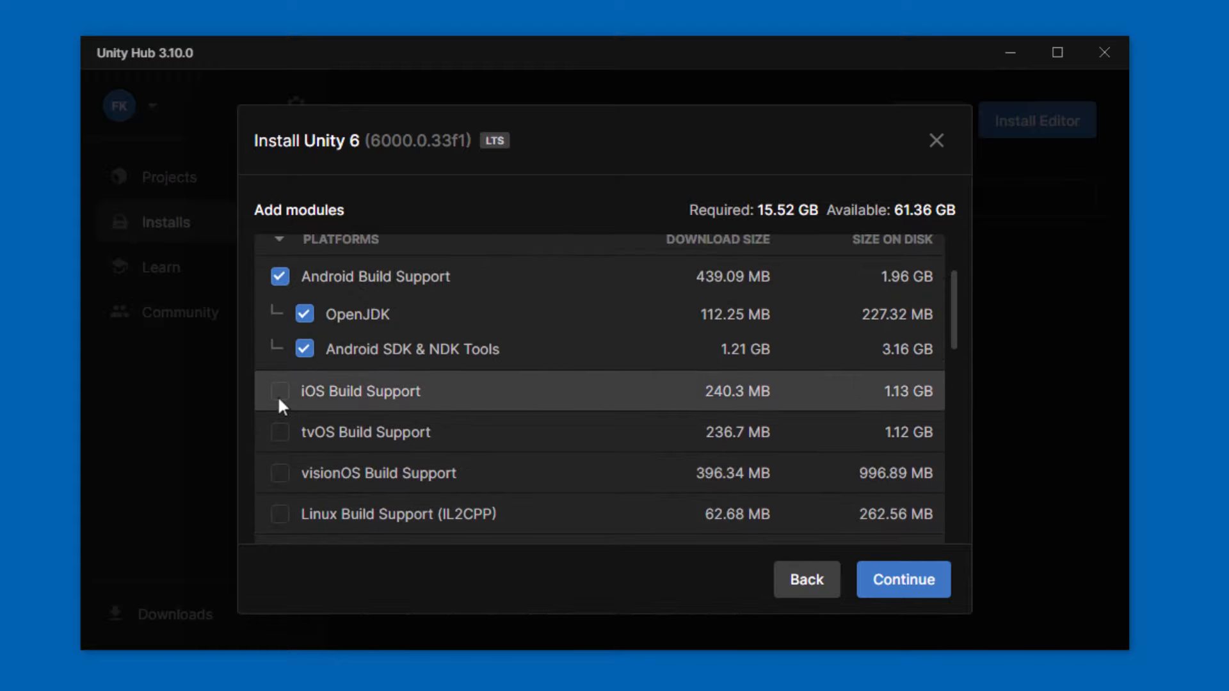
left_click(280, 403)
scroll(279, 403, "up", 2)
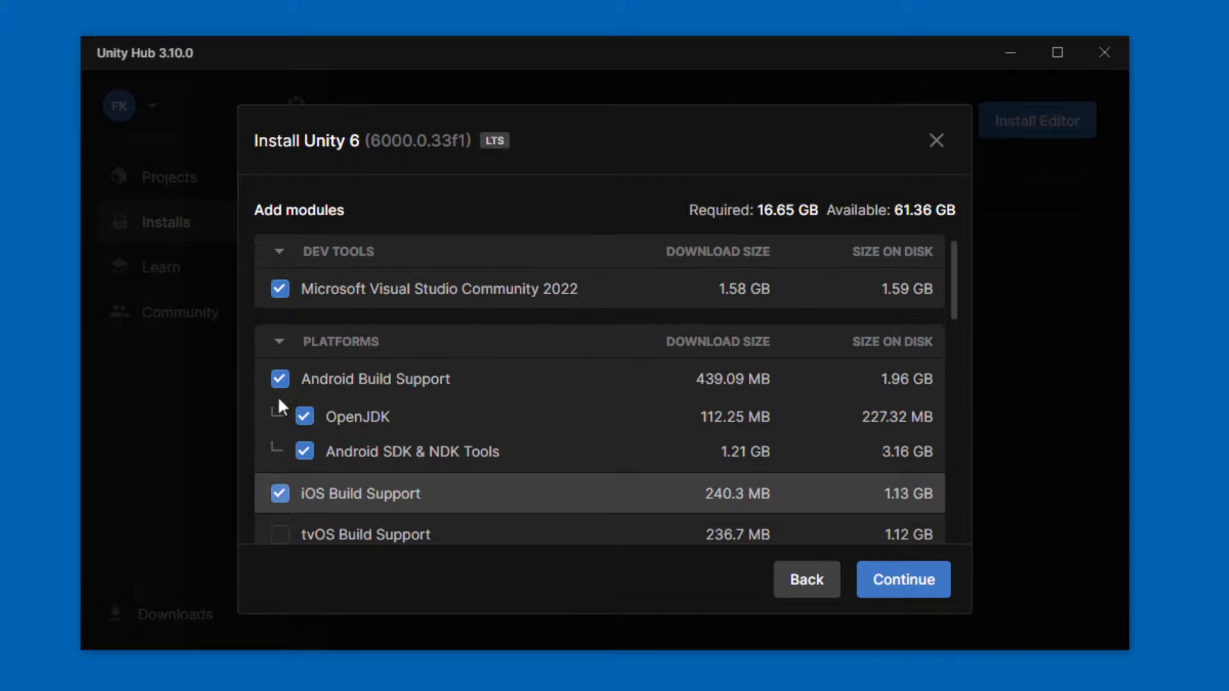
left_click(896, 592)
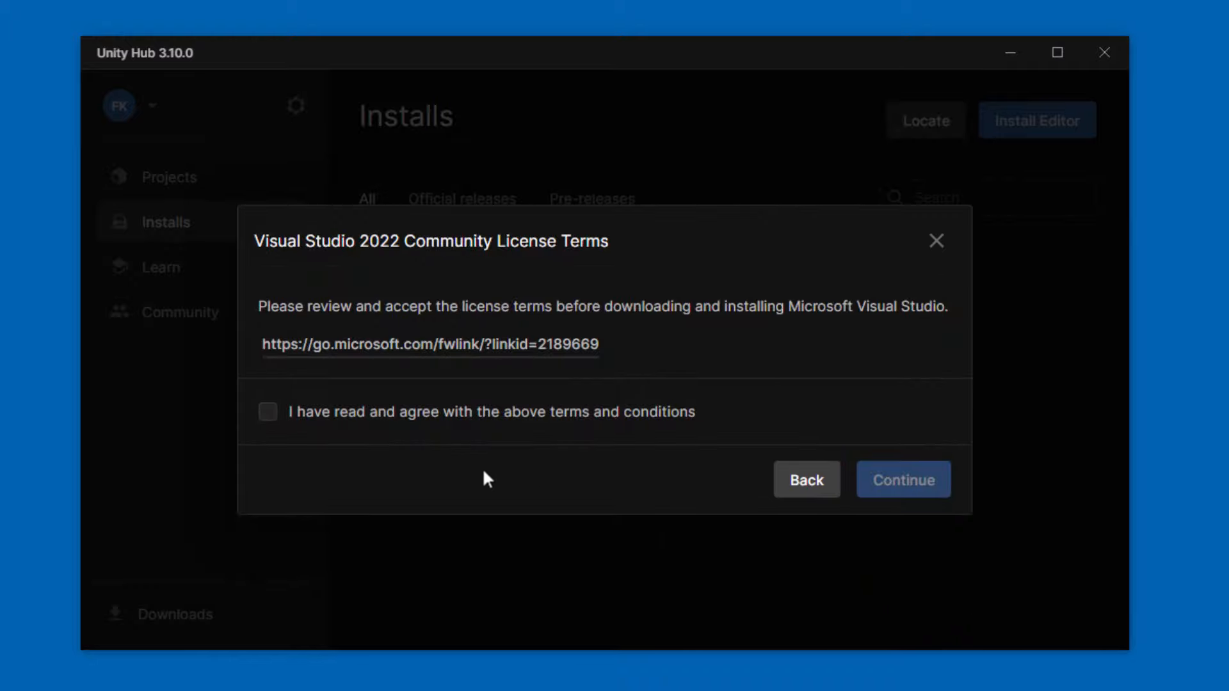
Accept the Visual Studio 2022 Community license terms and continue the editor installation
left_click(268, 413)
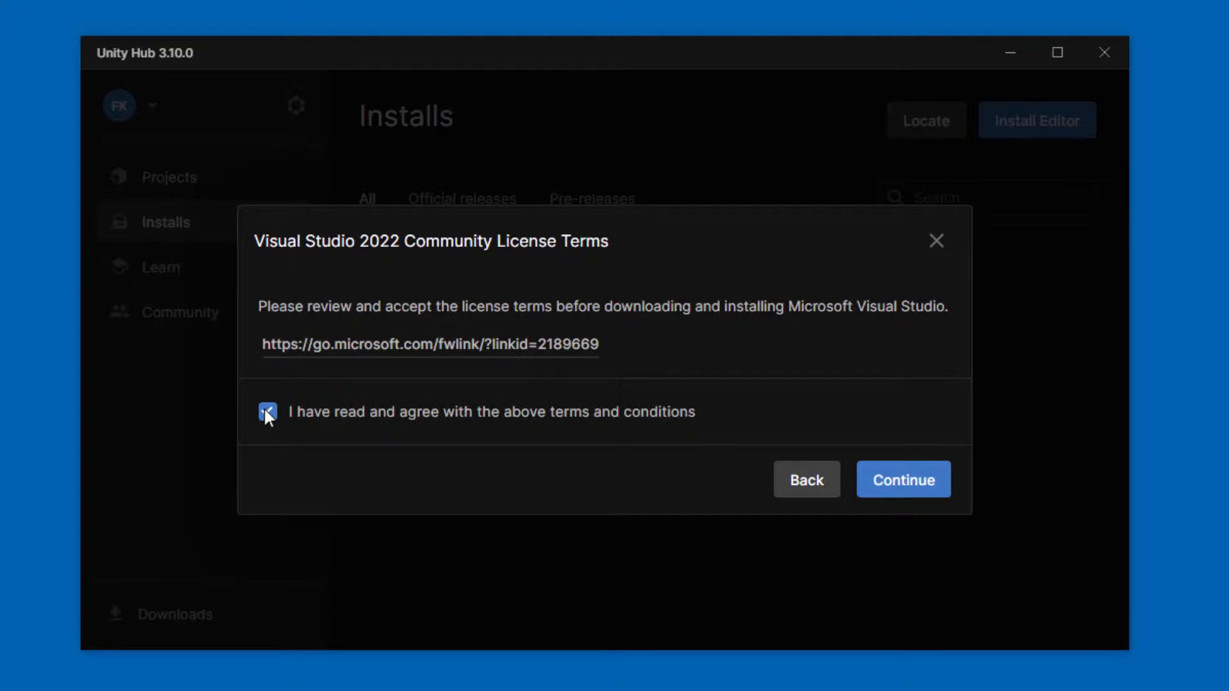
left_click(909, 481)
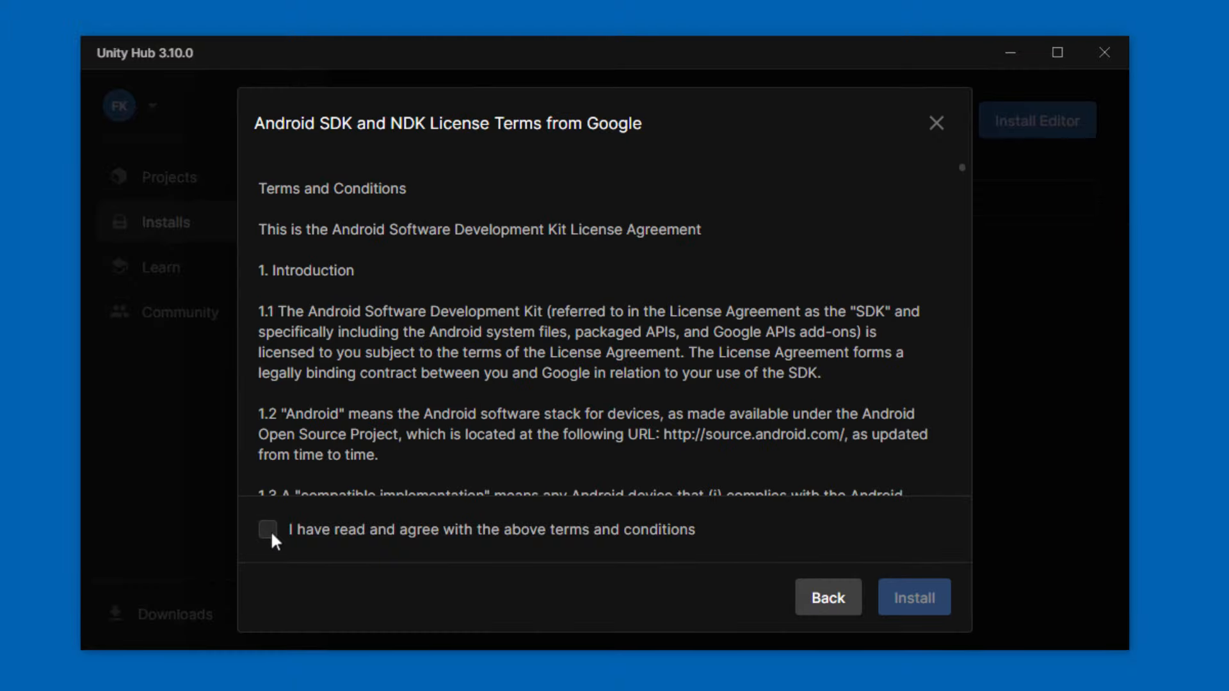
Agree to the Android SDK and NDK license terms, install Unity 6 with its modules, and review the itemized download progress
left_click(268, 529)
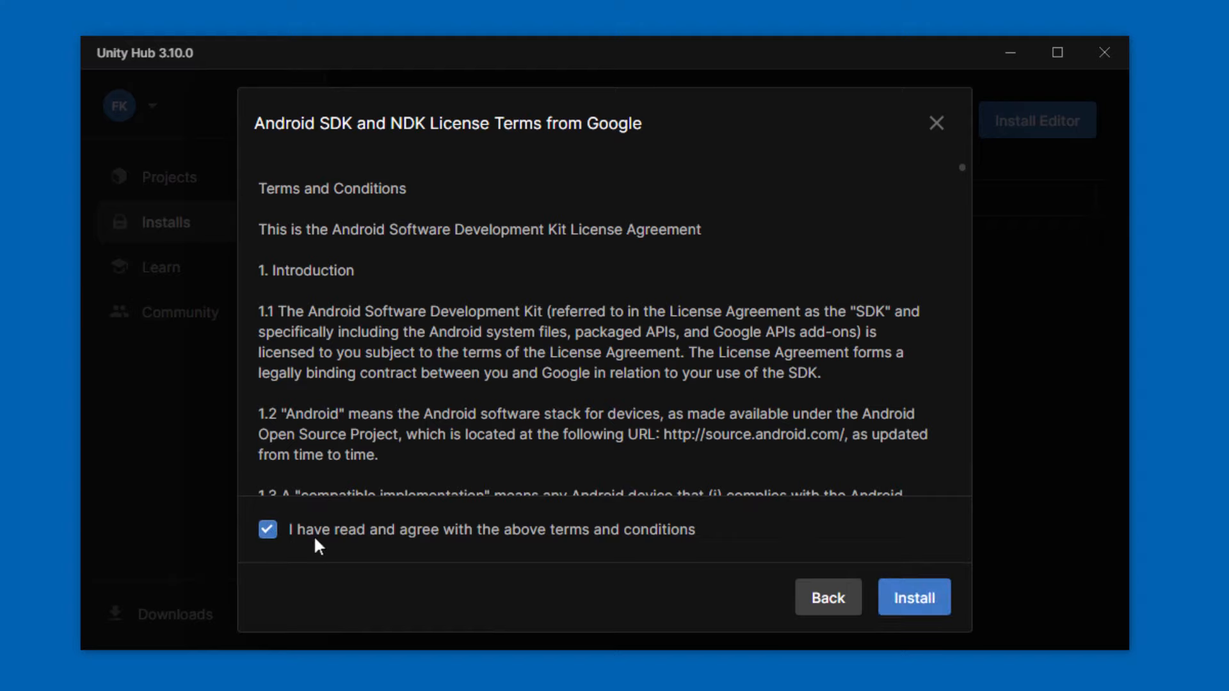
left_click(912, 600)
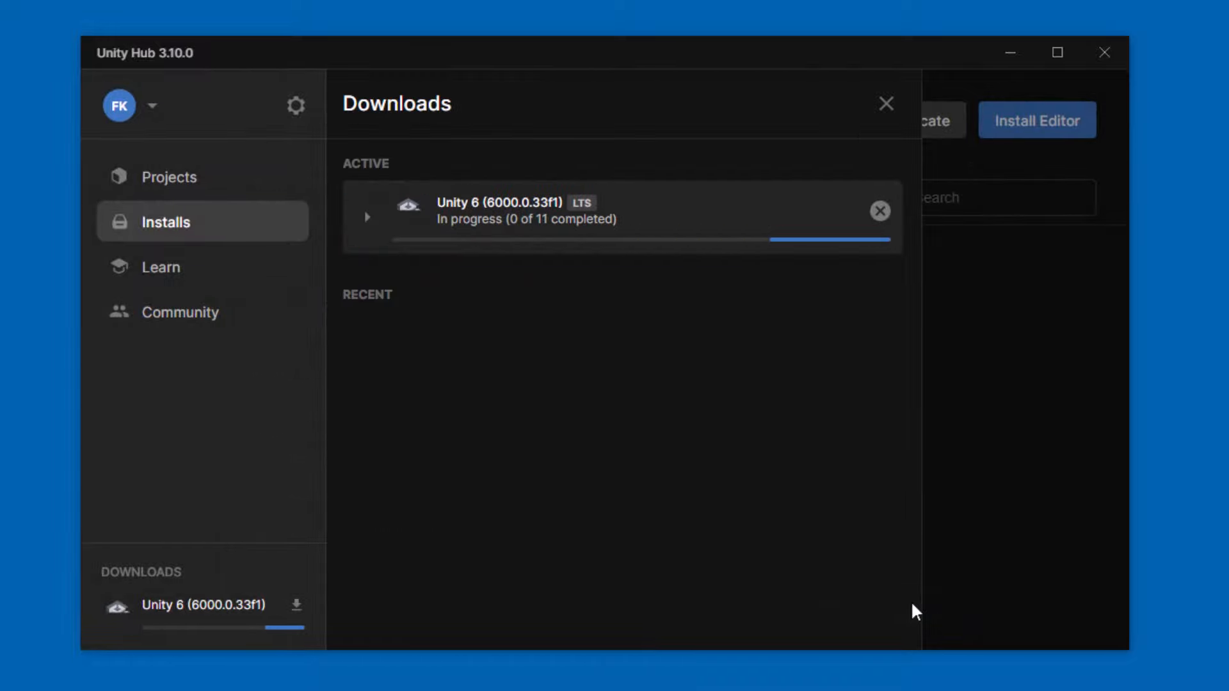
left_click(649, 202)
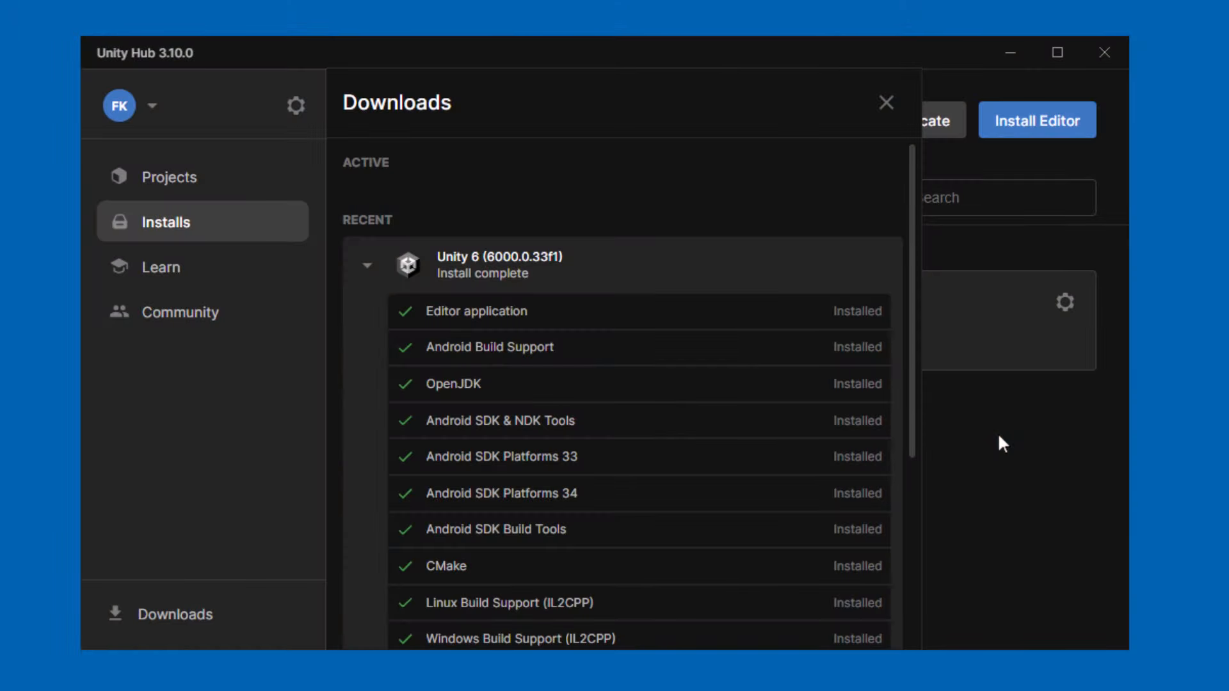
left_click(1003, 444)
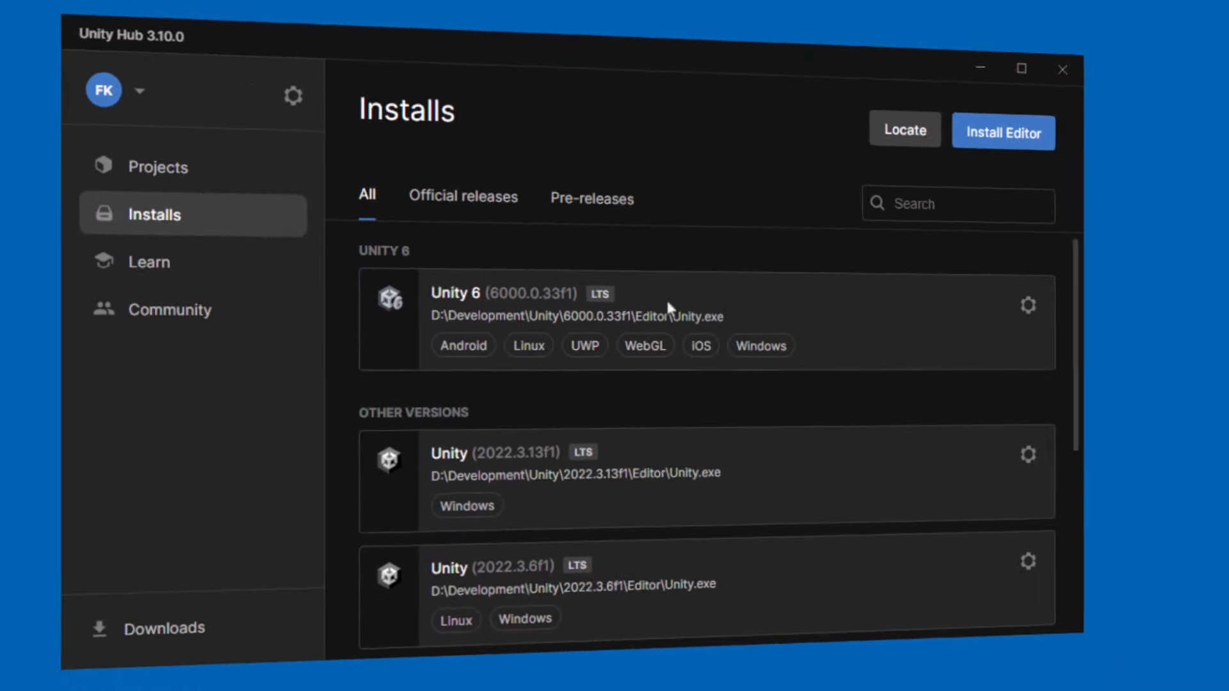
Review the installed editor versions with their platform modules and the management options for the Unity 6 (6000.0.33f1) installation
scroll(679, 377, "down", 5)
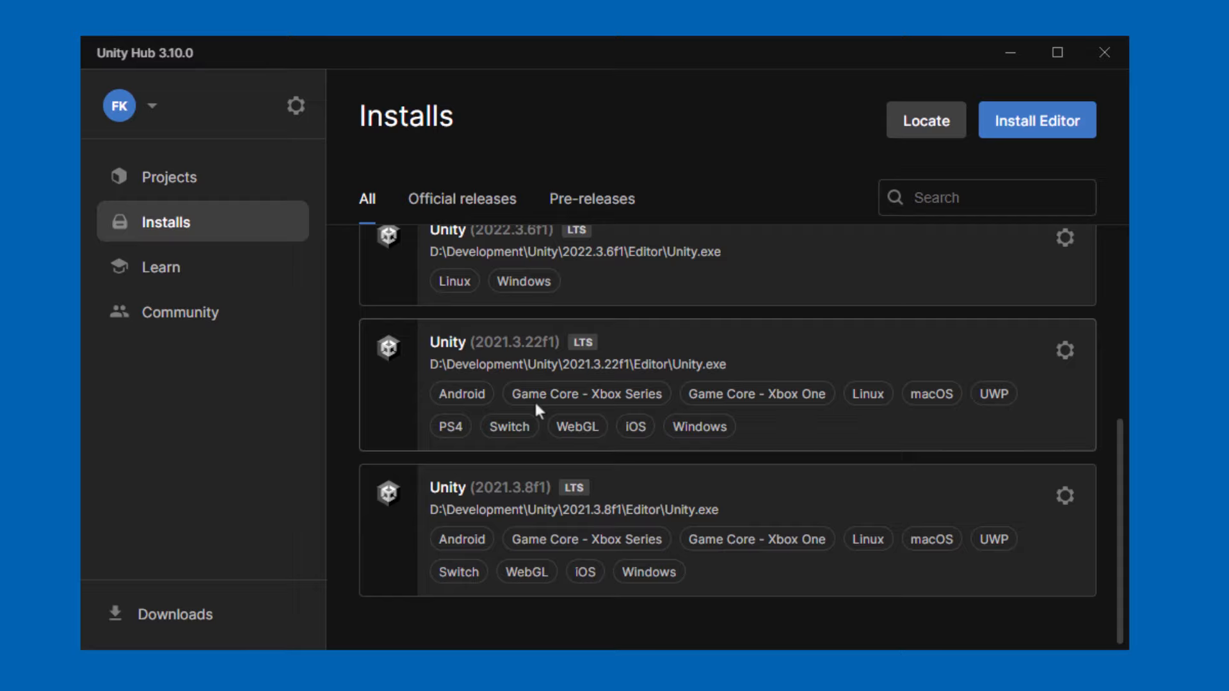
scroll(536, 405, "up", 5)
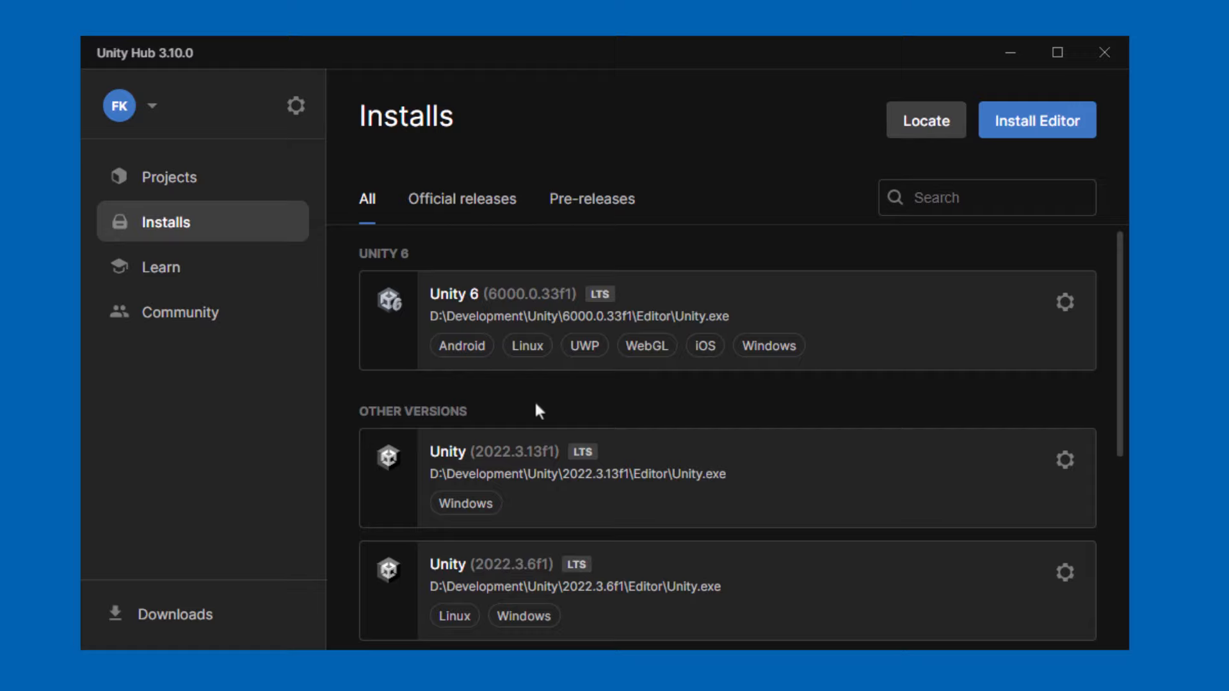
left_click(1071, 306)
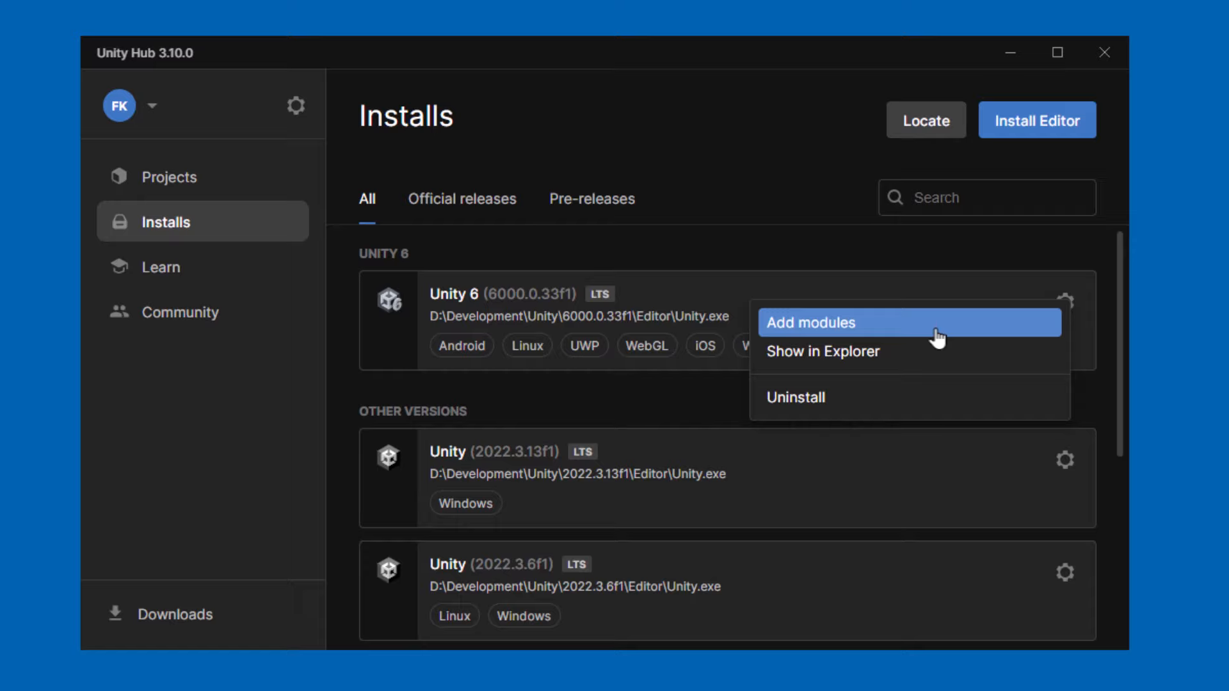
left_click(997, 171)
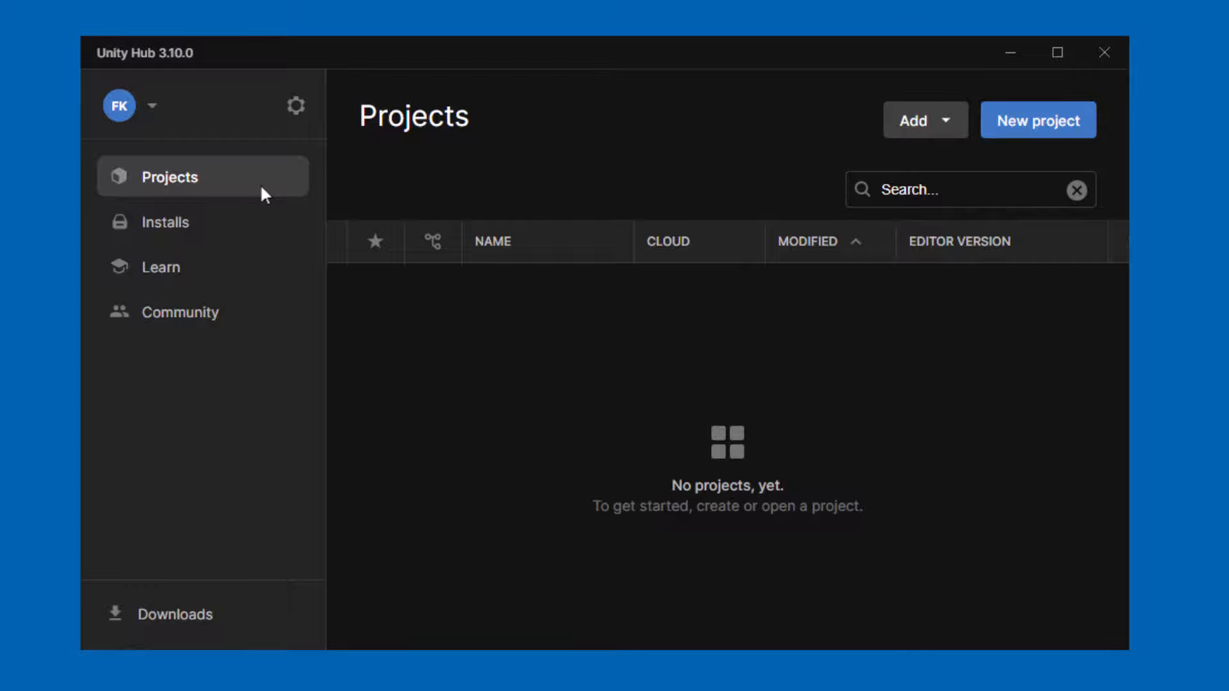
Check the options for adding existing projects, then look through the list of installed editors again
left_click(940, 127)
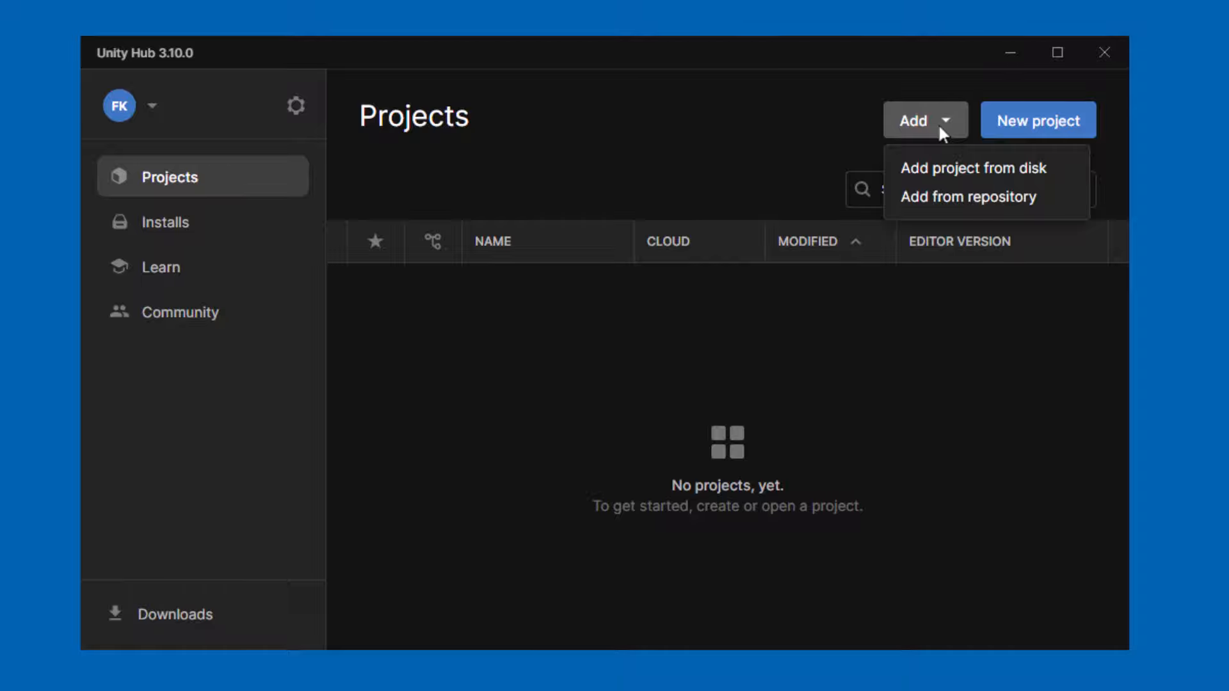
left_click(939, 123)
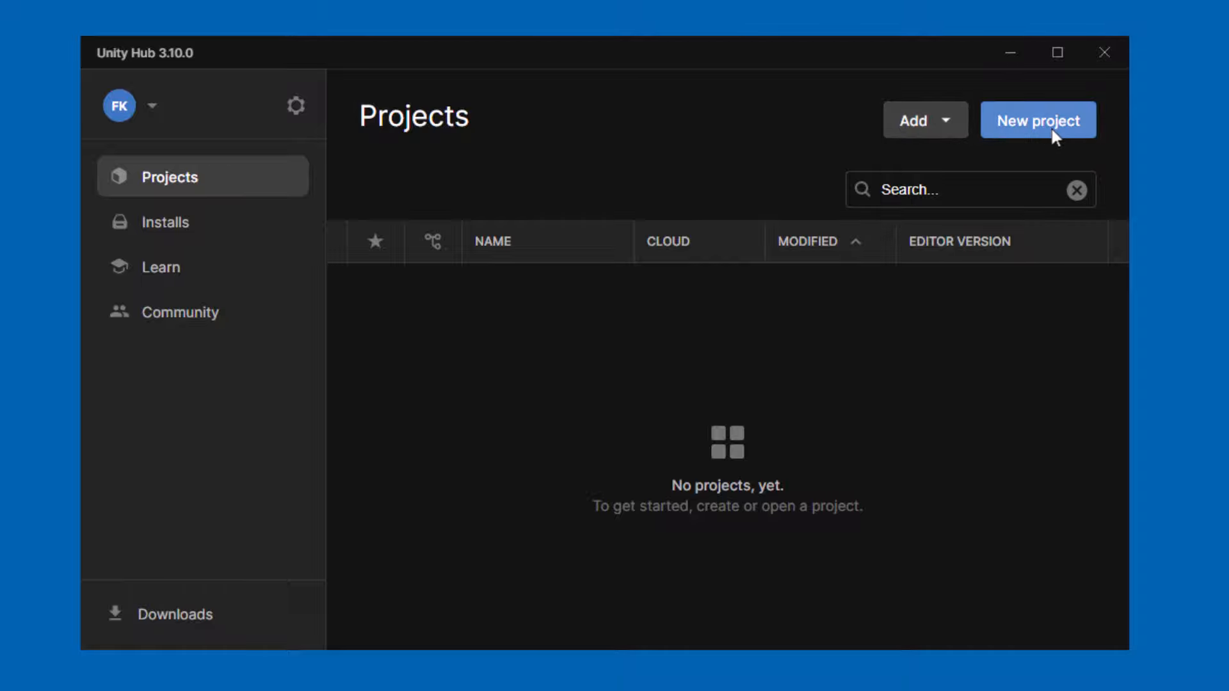
left_click(229, 221)
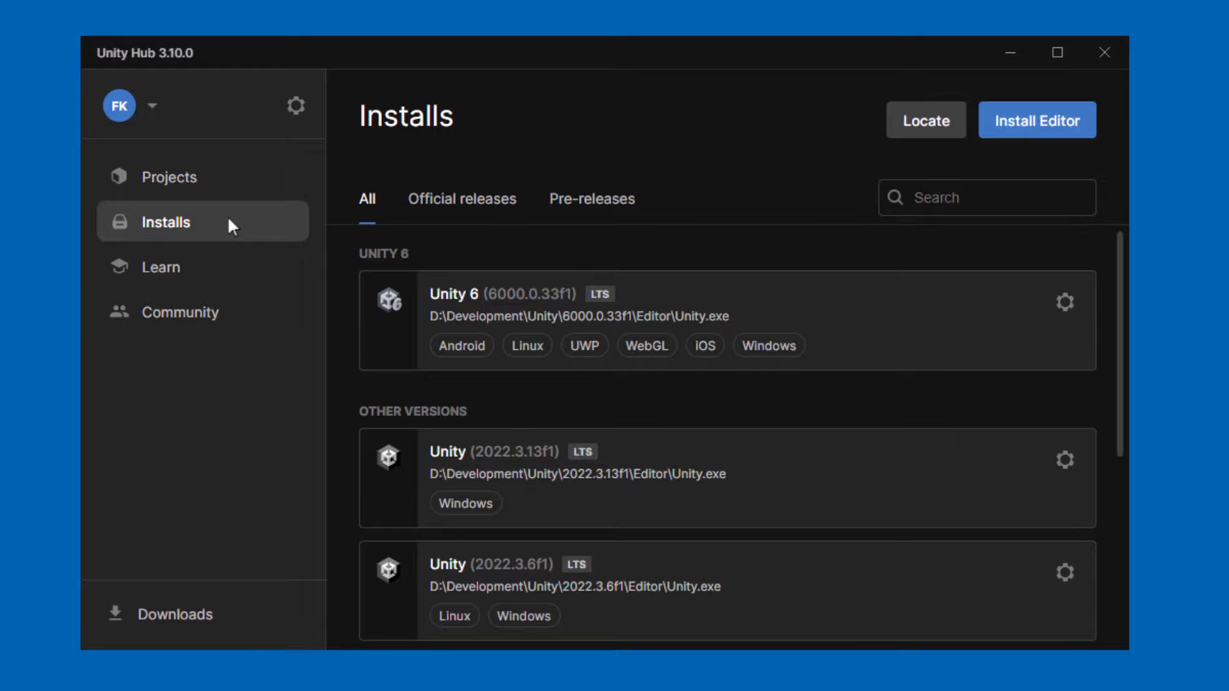
scroll(229, 219, "down", 5)
scroll(229, 219, "up", 4)
scroll(227, 215, "up", 1)
Browse the featured Learn tutorials and the Community resources offered in the Hub
left_click(233, 266)
scroll(235, 266, "down", 3)
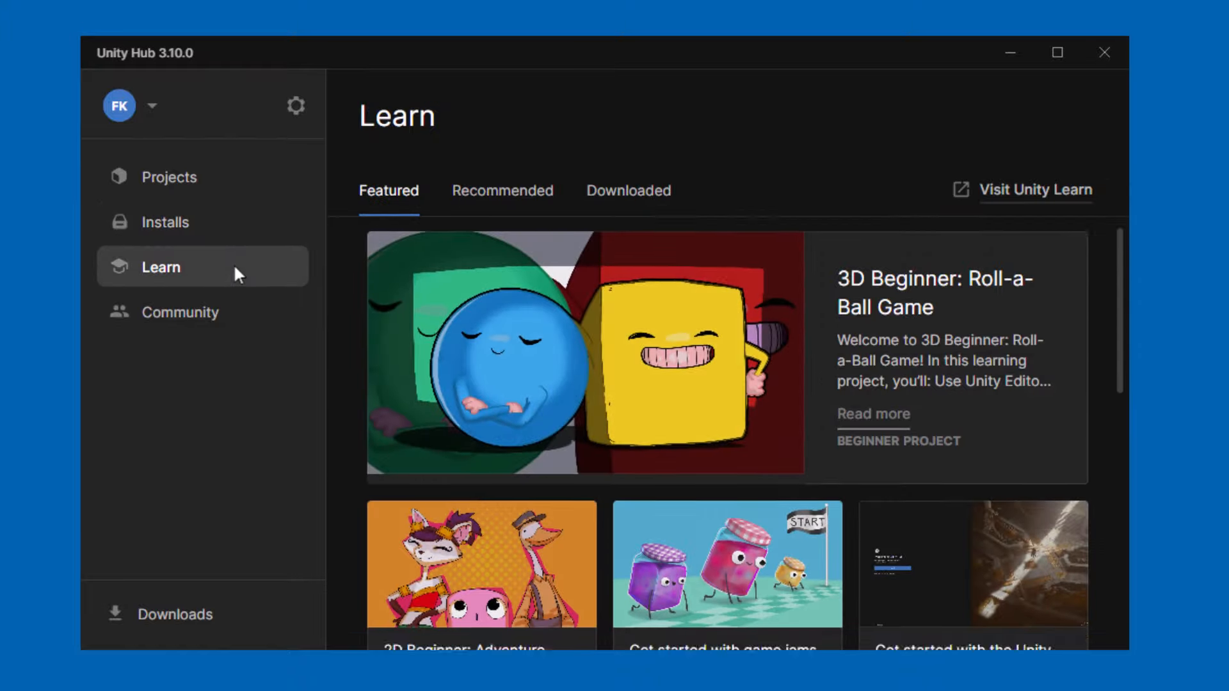
scroll(235, 274, "down", 3)
scroll(235, 266, "up", 7)
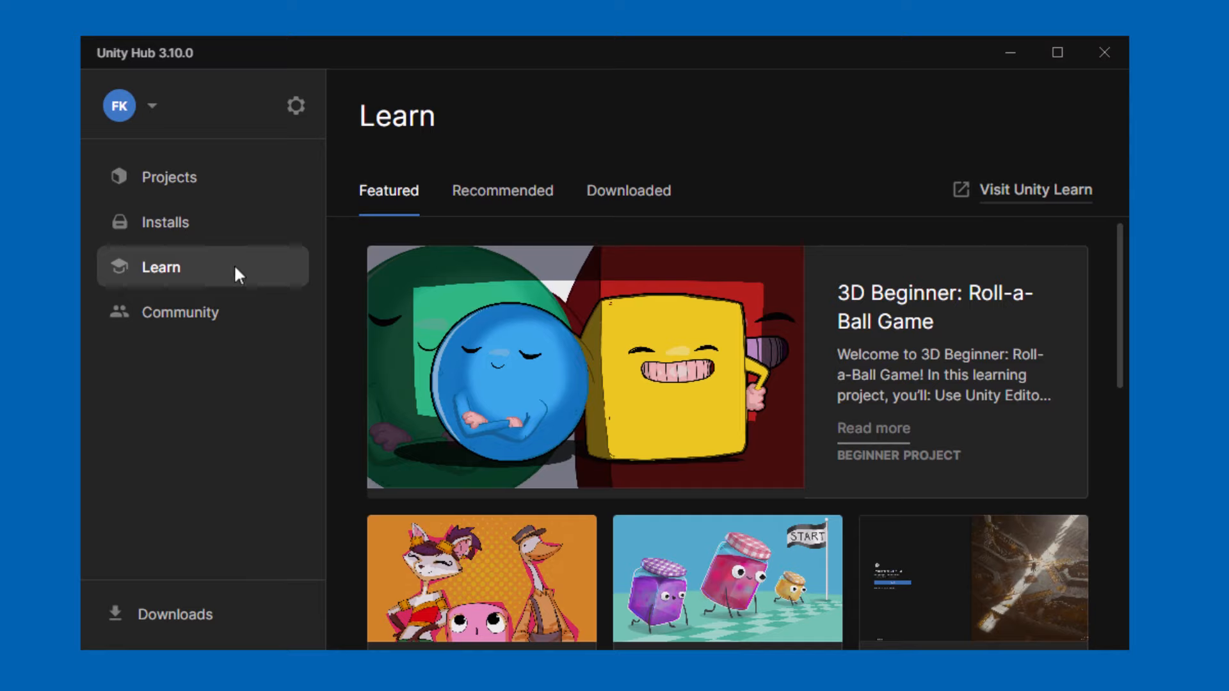
left_click(266, 316)
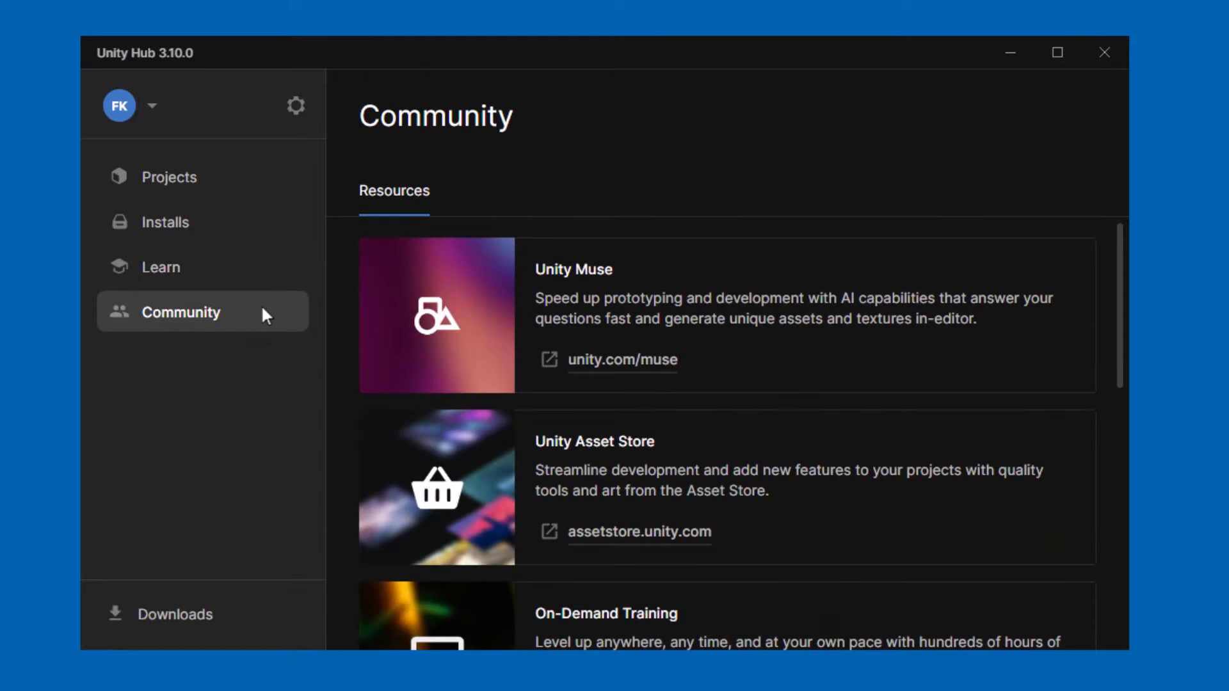
scroll(263, 308, "down", 7)
scroll(262, 308, "up", 3)
scroll(262, 309, "up", 5)
Examine the Hub preferences for project and install locations, appearance and licenses, briefly trying the Light theme before restoring Dark
left_click(295, 108)
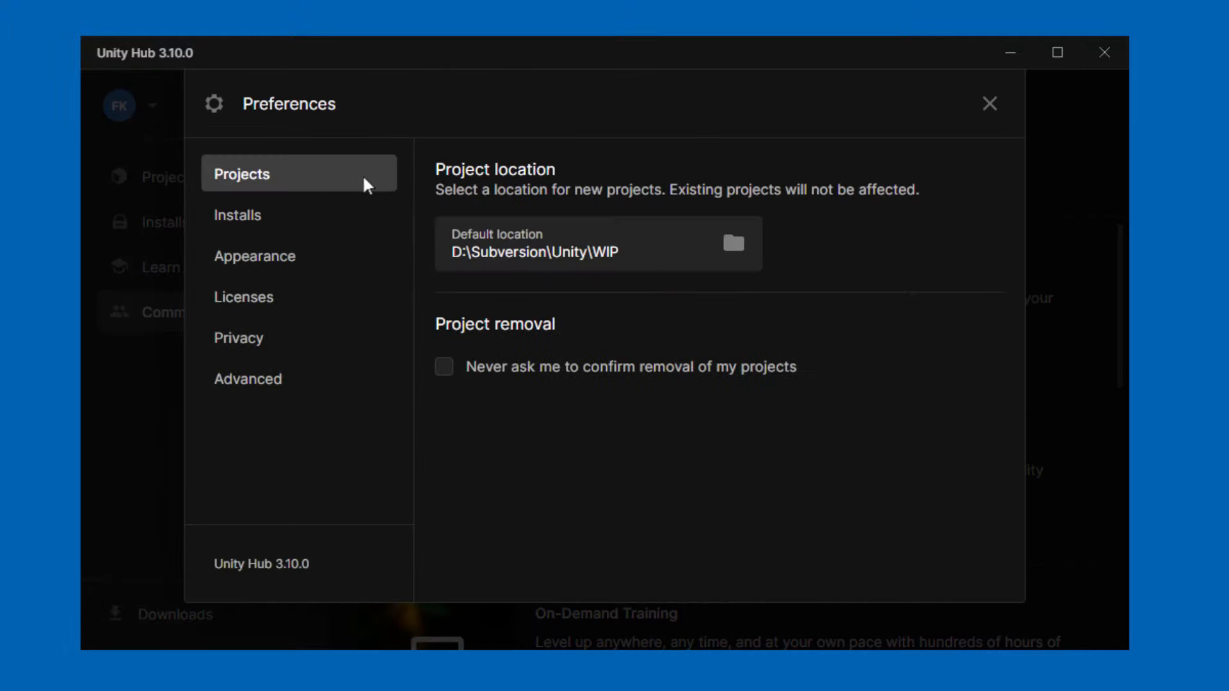
left_click(369, 214)
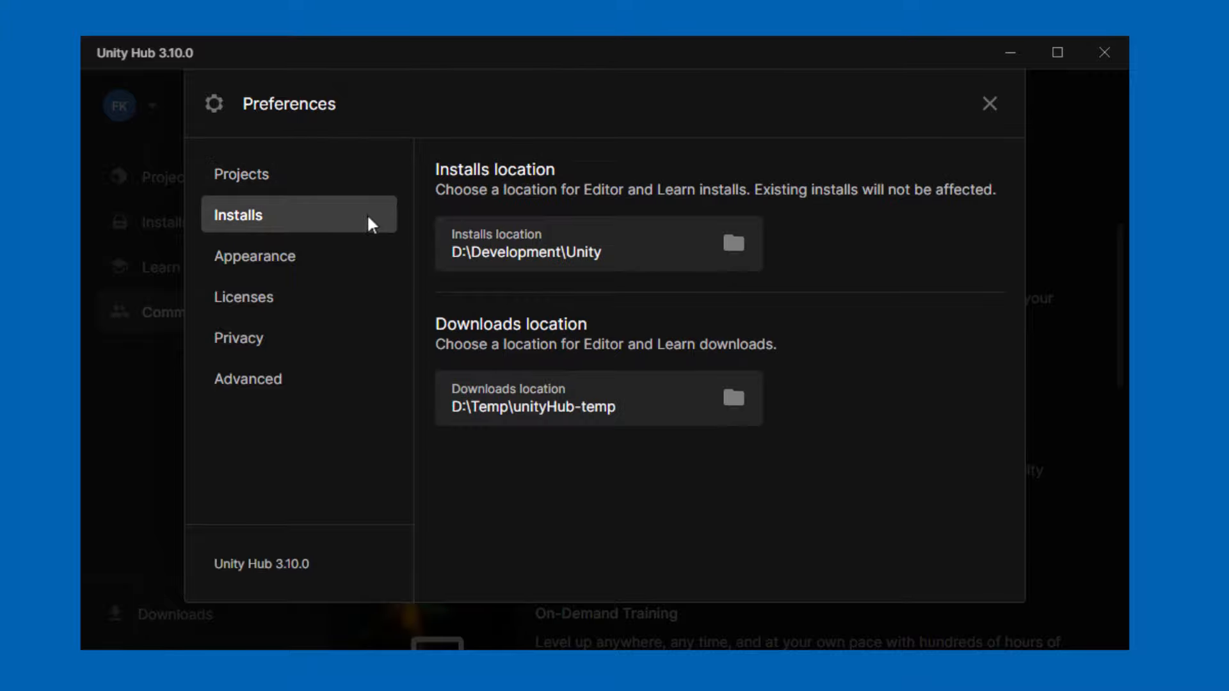
left_click(333, 265)
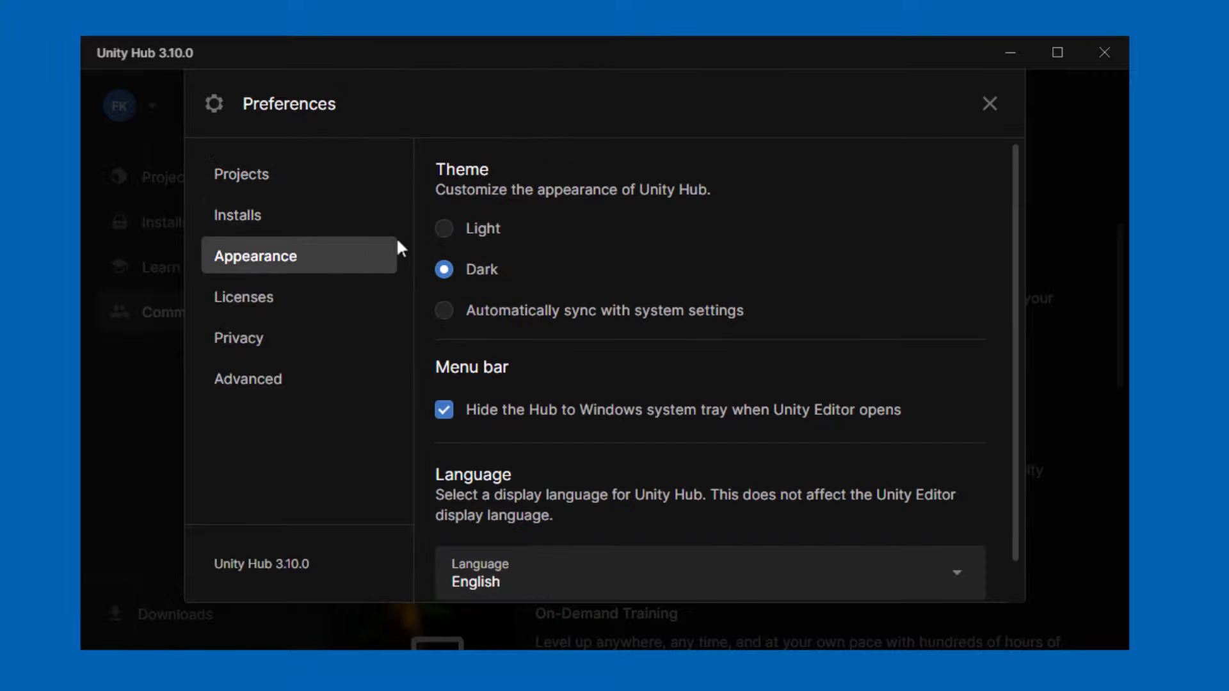
left_click(444, 229)
left_click(444, 269)
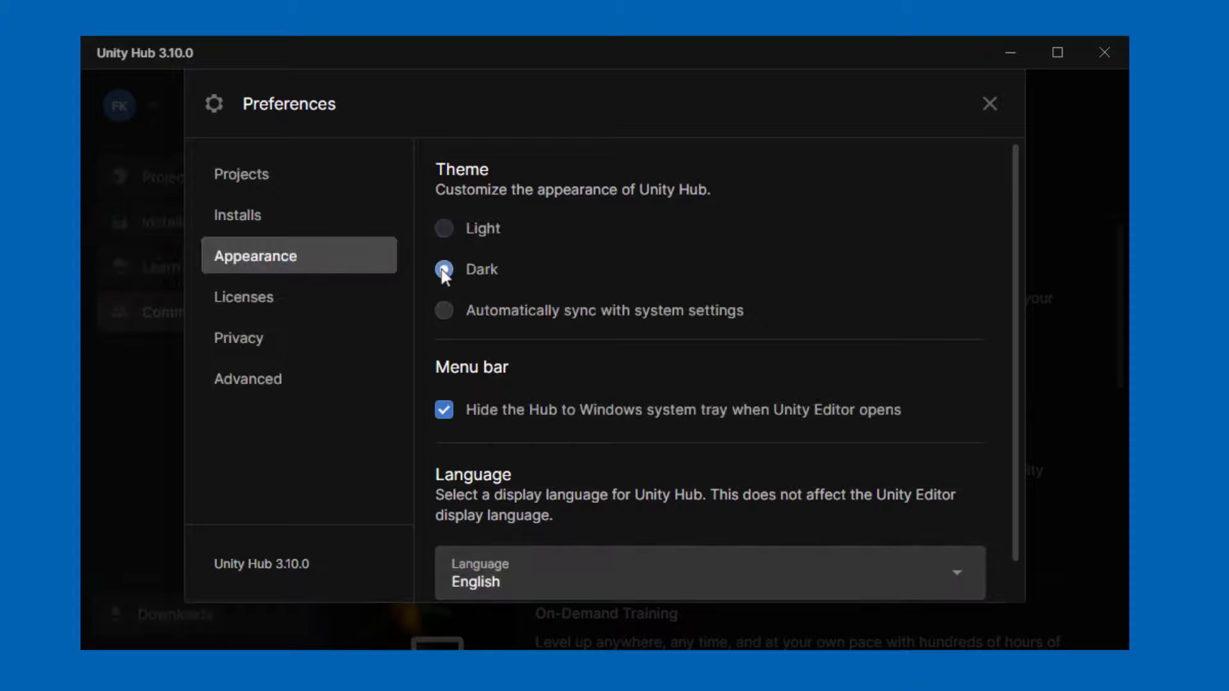
left_click(296, 293)
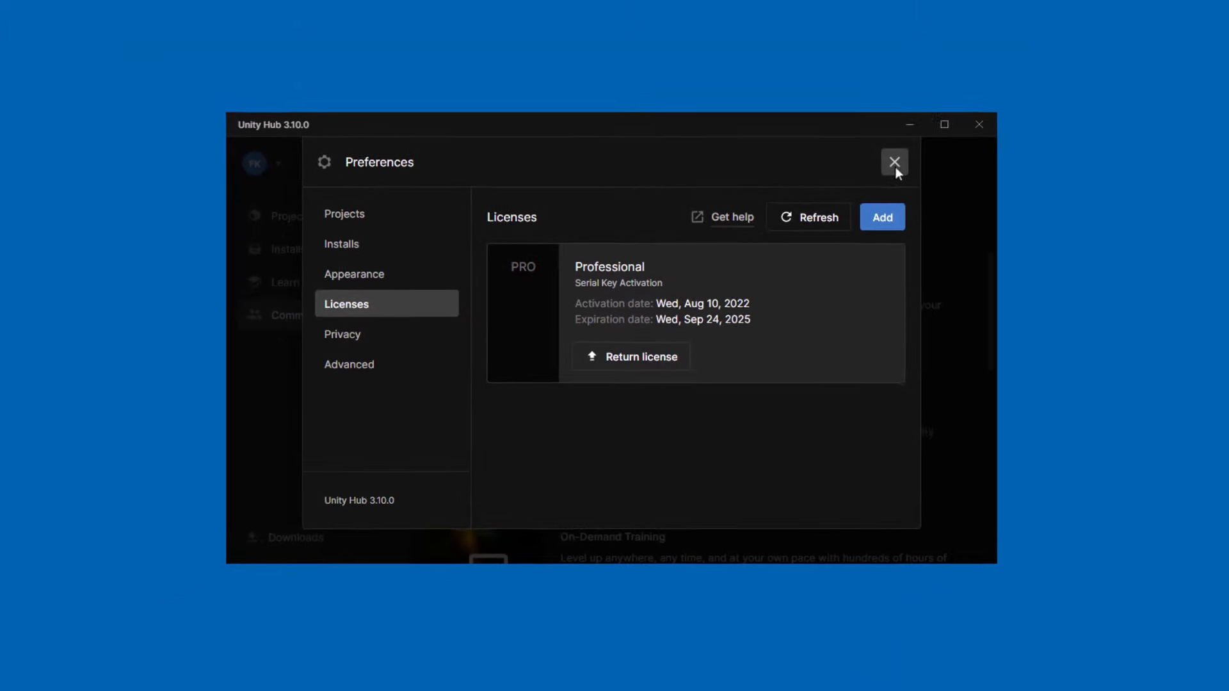
left_click(990, 104)
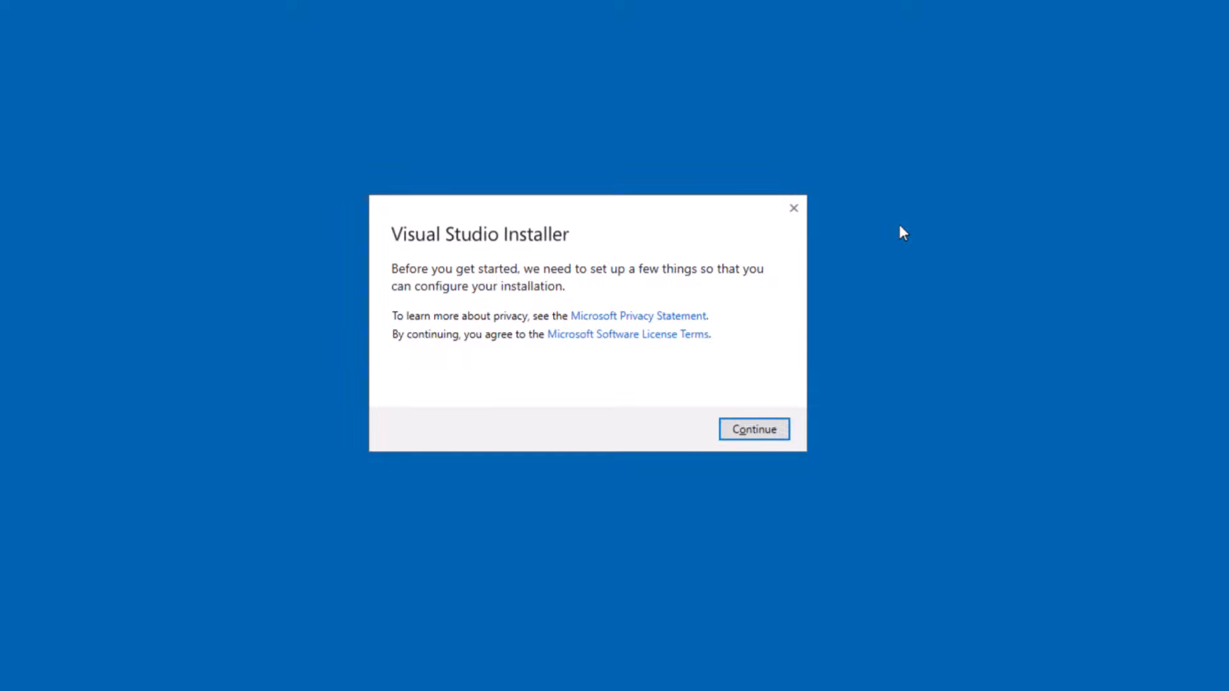
Continue the Visual Studio Installer setup and select the Game development with Unity workload for Visual Studio Community 2022
left_click(757, 429)
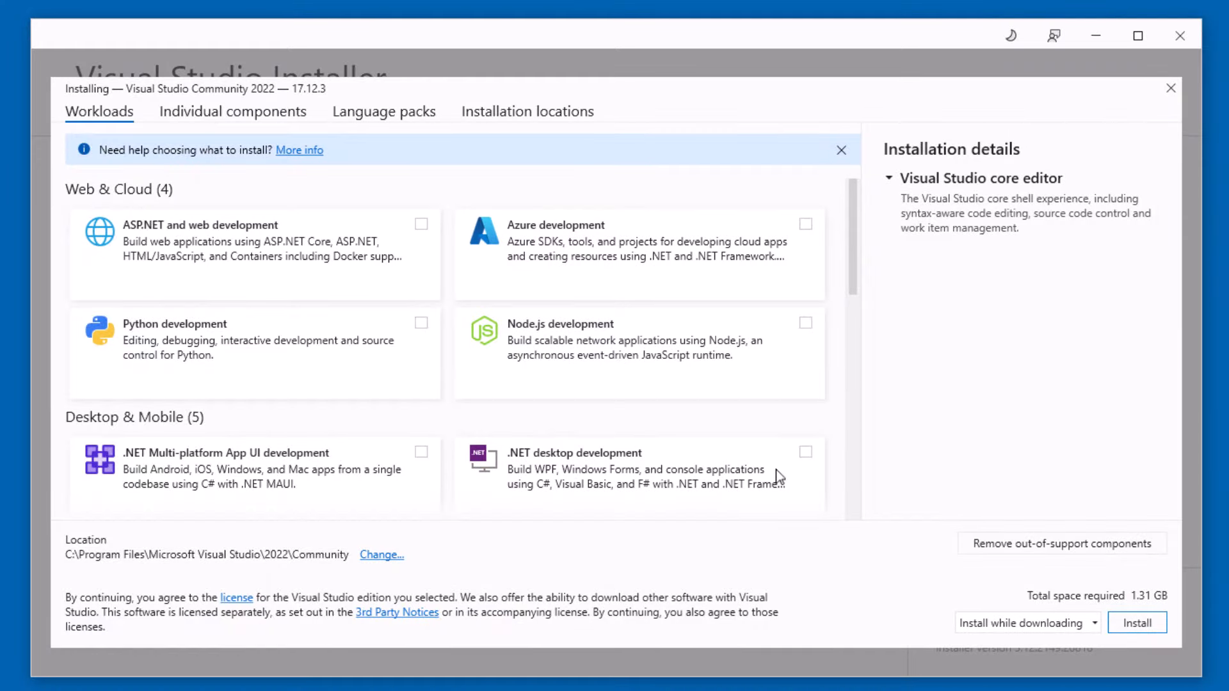
scroll(778, 475, "down", 3)
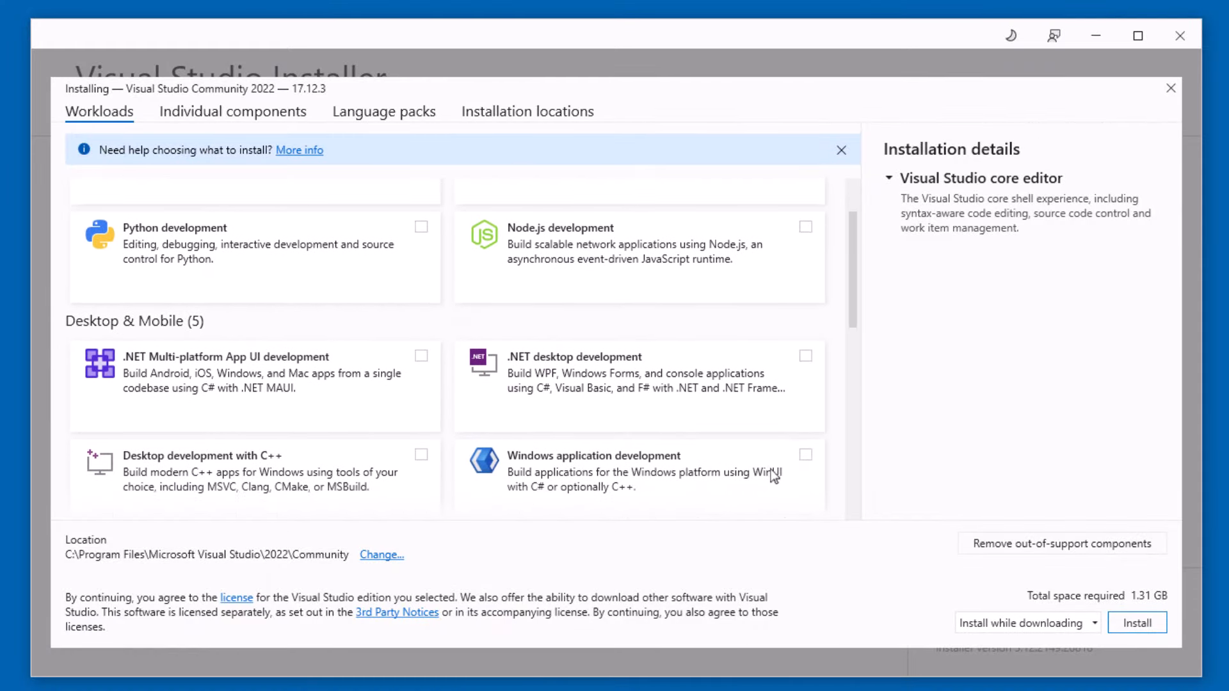
scroll(358, 416, "down", 5)
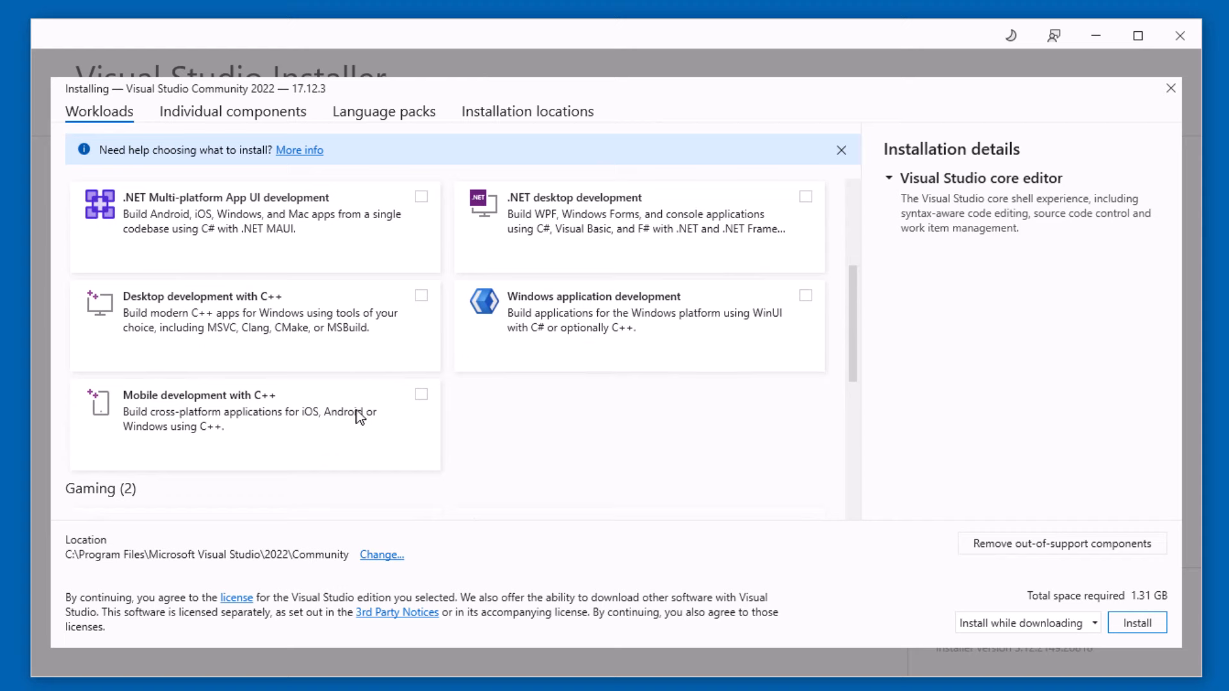
scroll(360, 418, "down", 8)
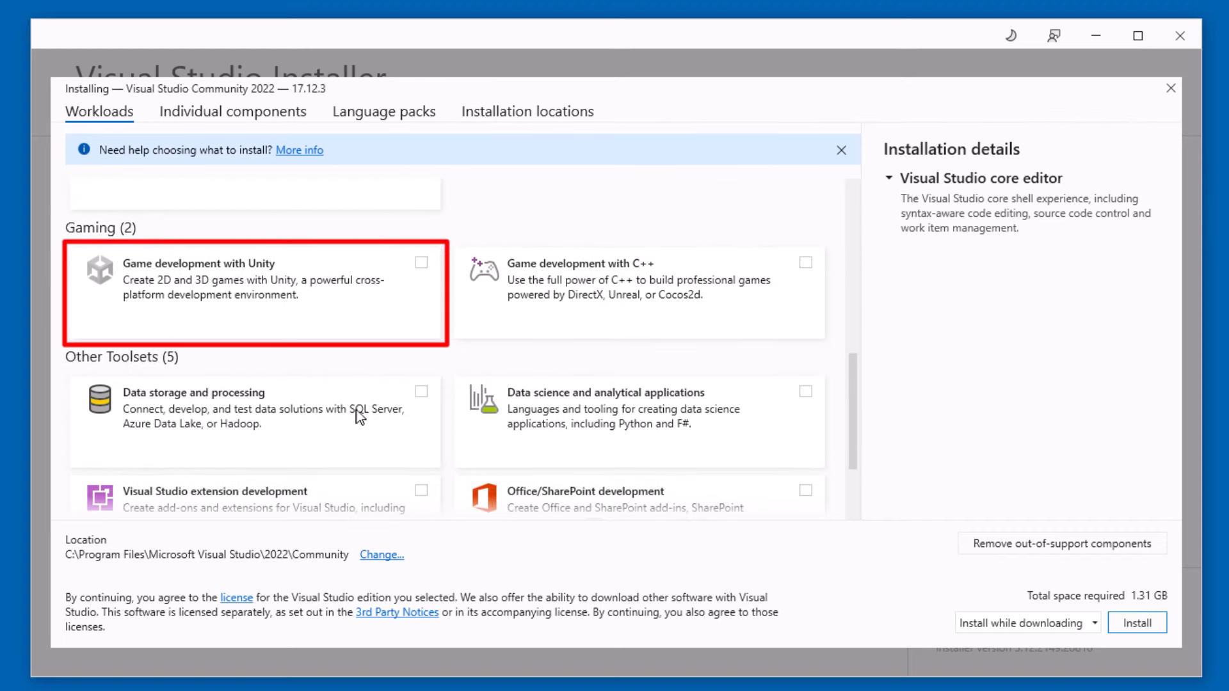
left_click(421, 263)
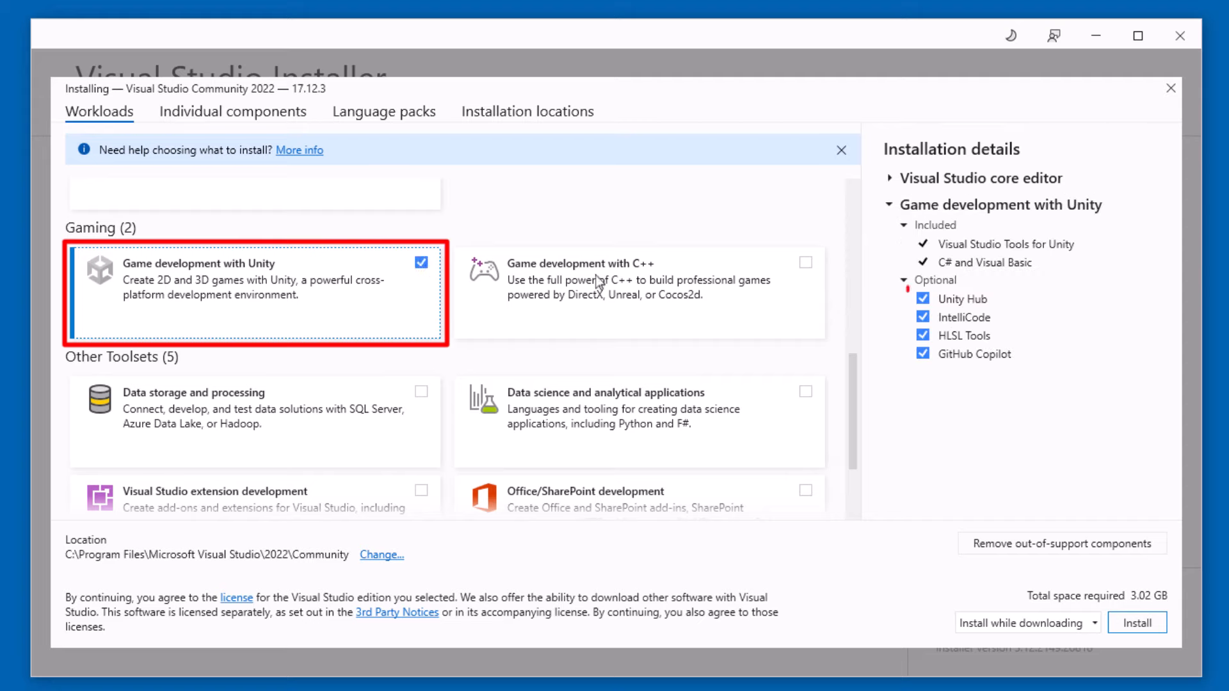
Exclude the optional Unity Hub component, install Visual Studio Community 2022, and close the installer when it finishes
left_click(923, 299)
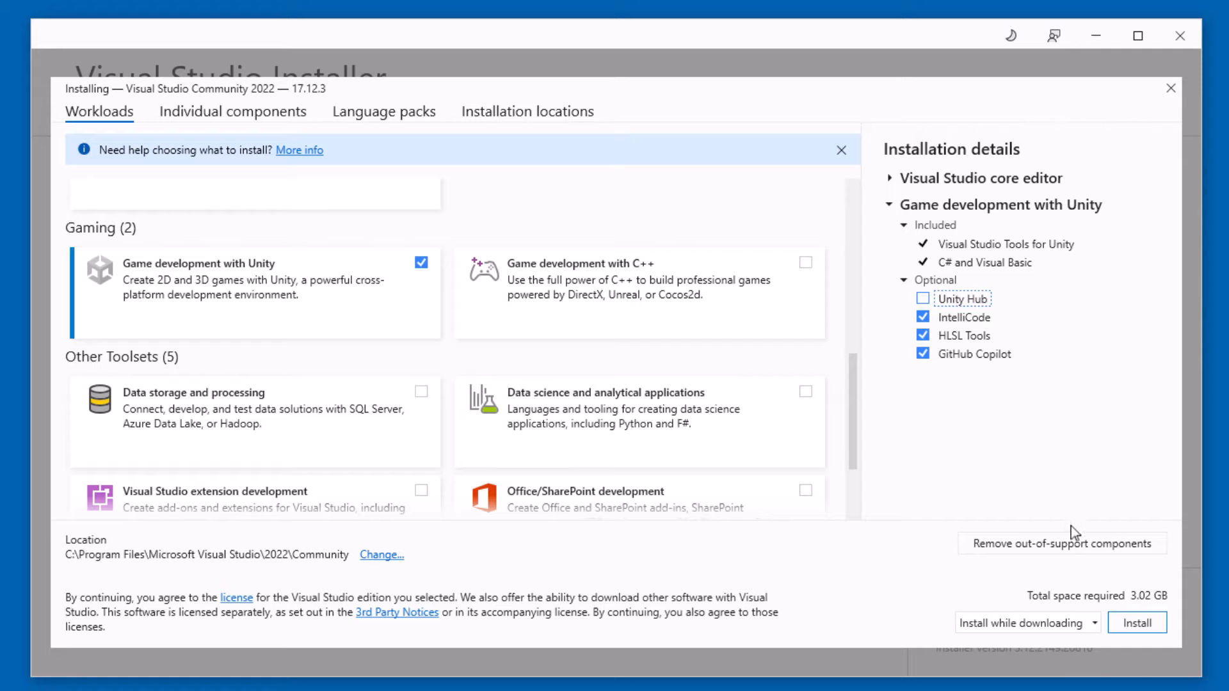
left_click(1137, 623)
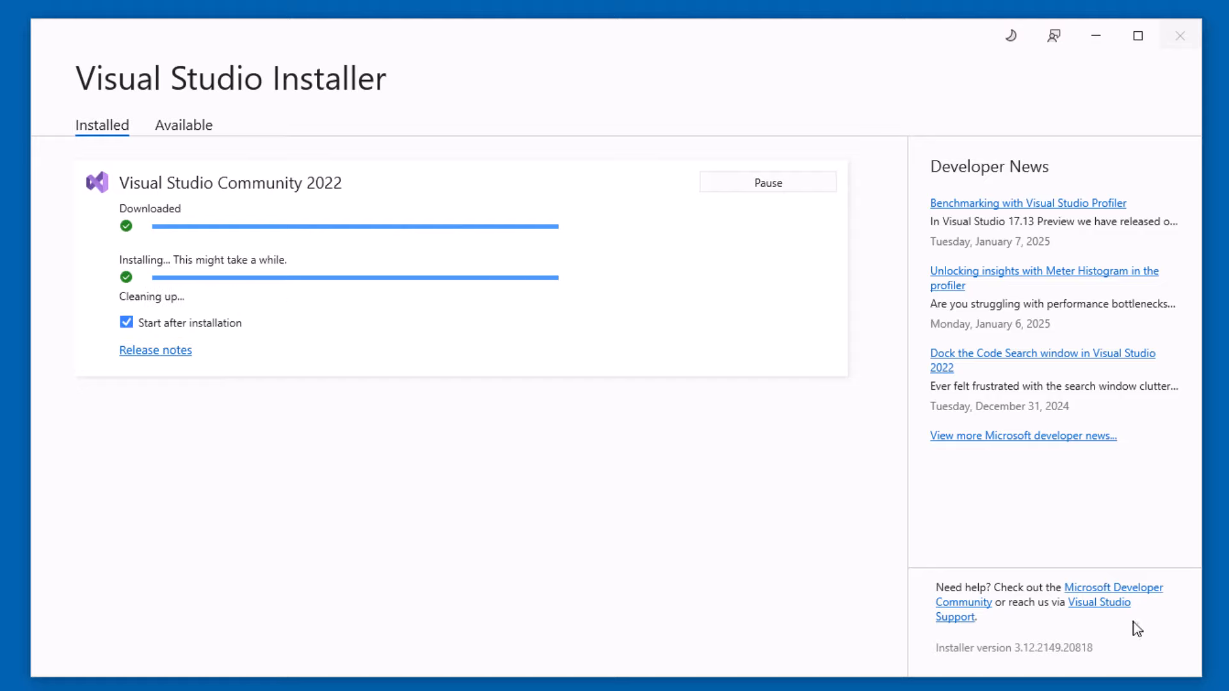
left_click(1179, 37)
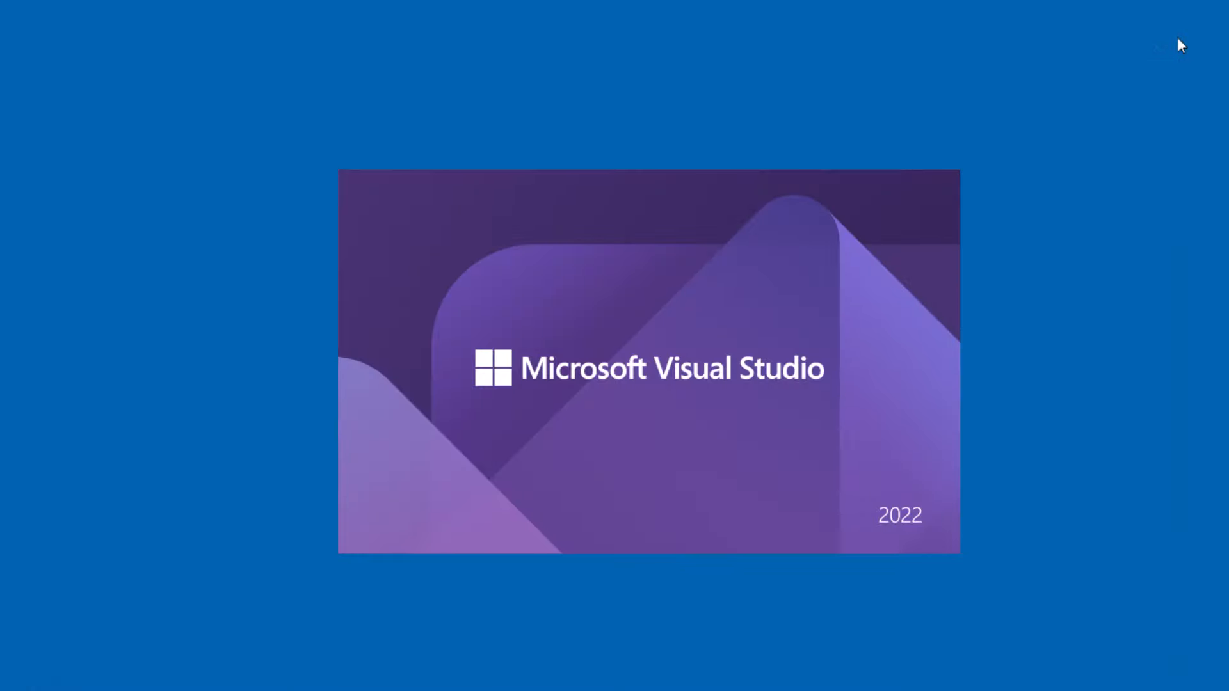